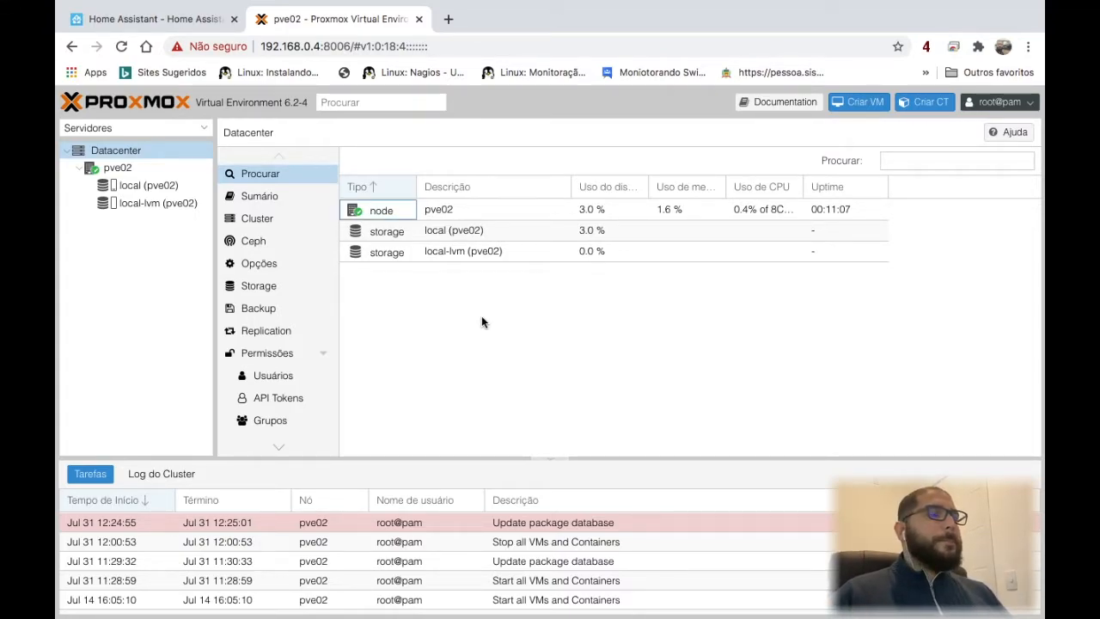
- Start a new virtual machine on node pve02, name it Hassio, and set it to use no installation media
{"action": "left_click", "coordinate": [869, 103]}
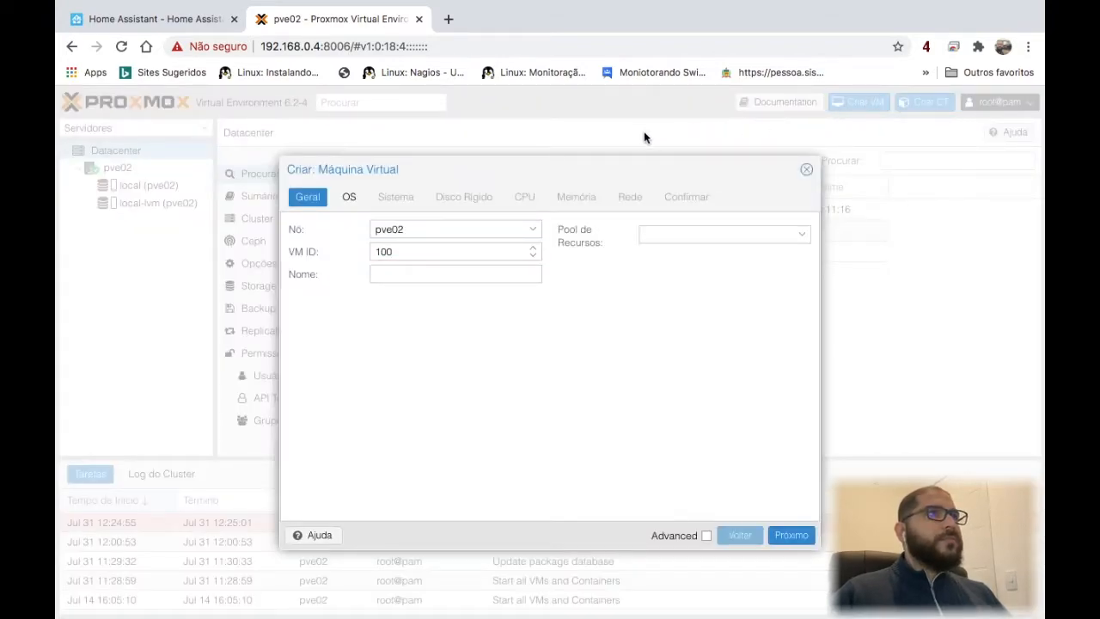
{"action": "left_click", "coordinate": [469, 227]}
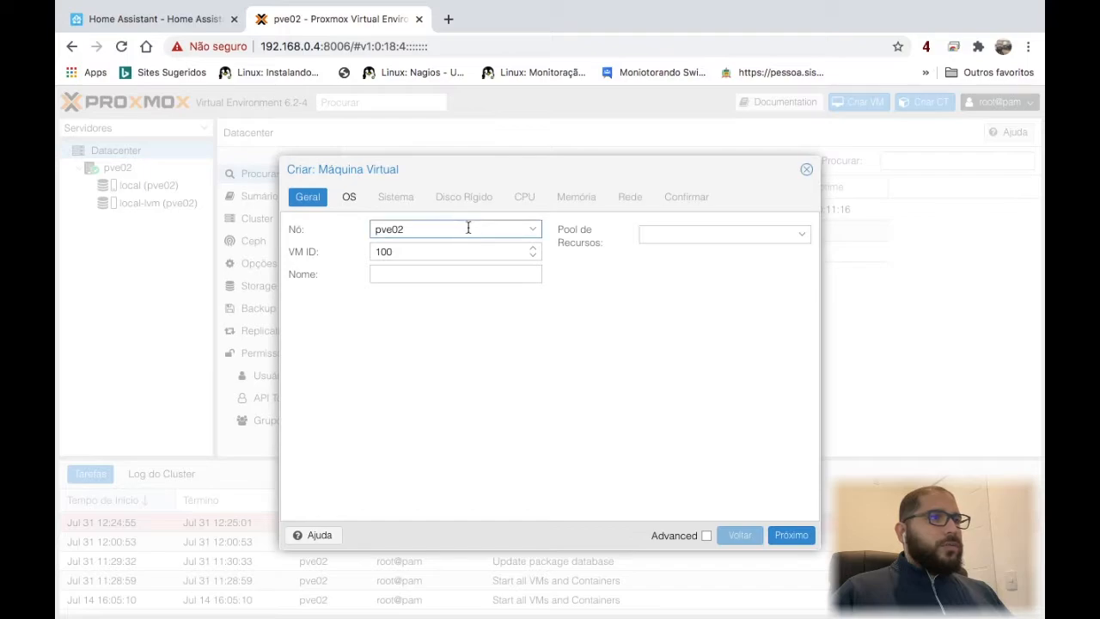
{"action": "left_click", "coordinate": [469, 272]}
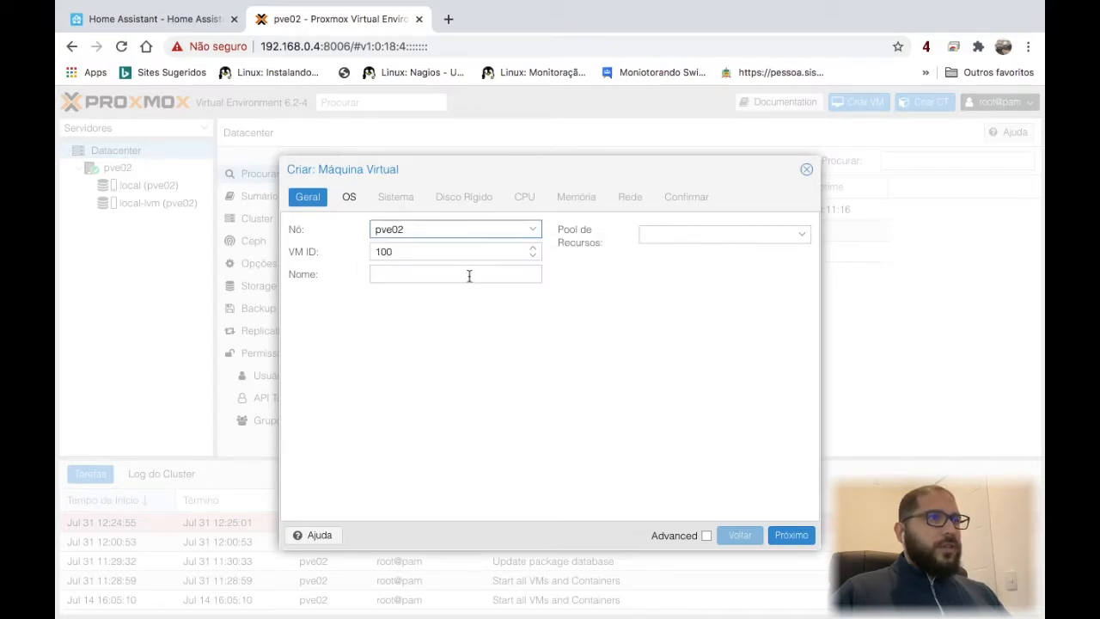
{"action": "double_click", "coordinate": [417, 255]}
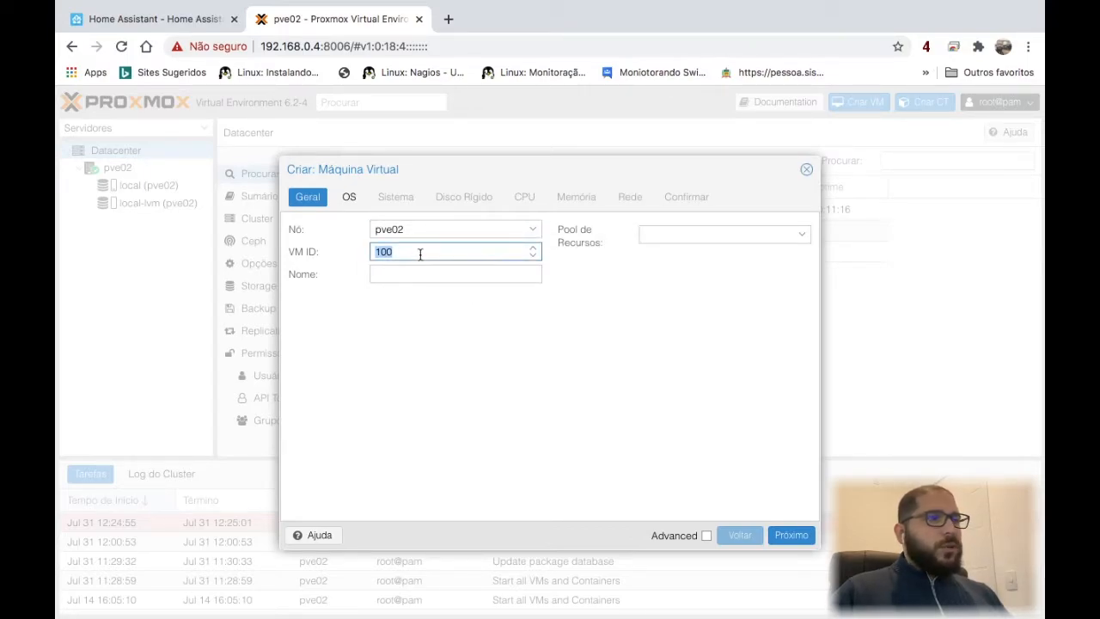
{"action": "left_click", "coordinate": [406, 275]}
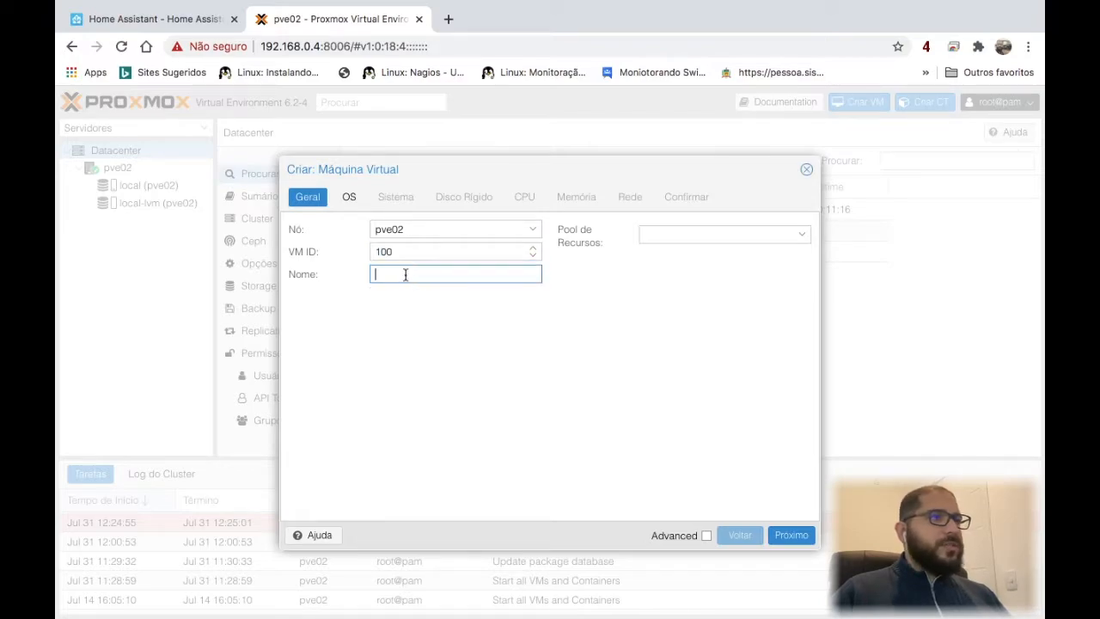
{"action": "type", "text": "Hassio"}
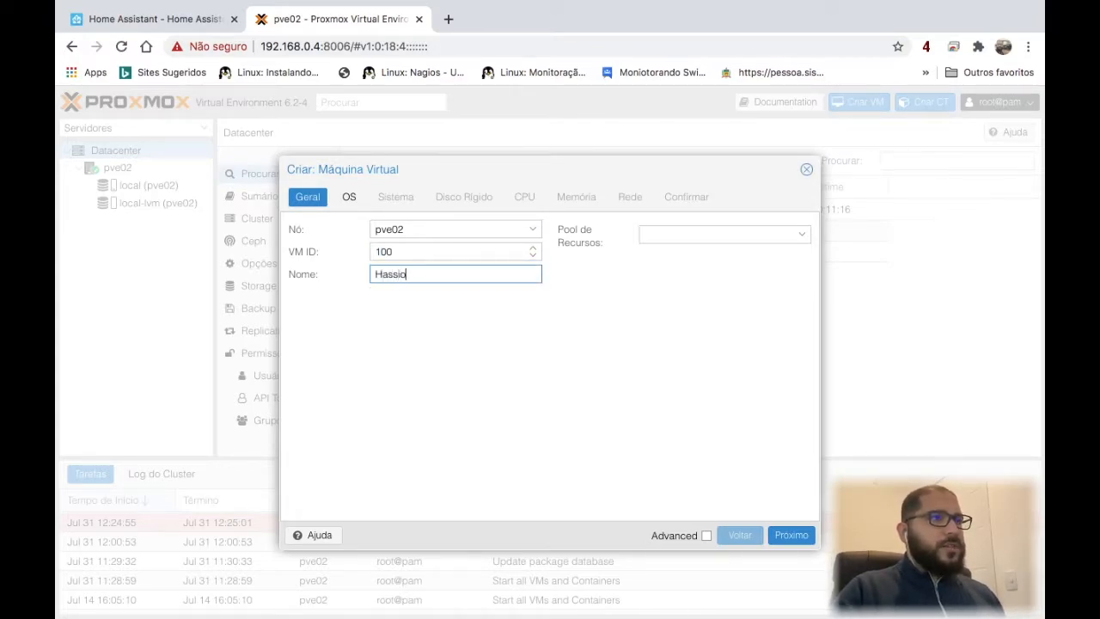
{"action": "left_click", "coordinate": [727, 232]}
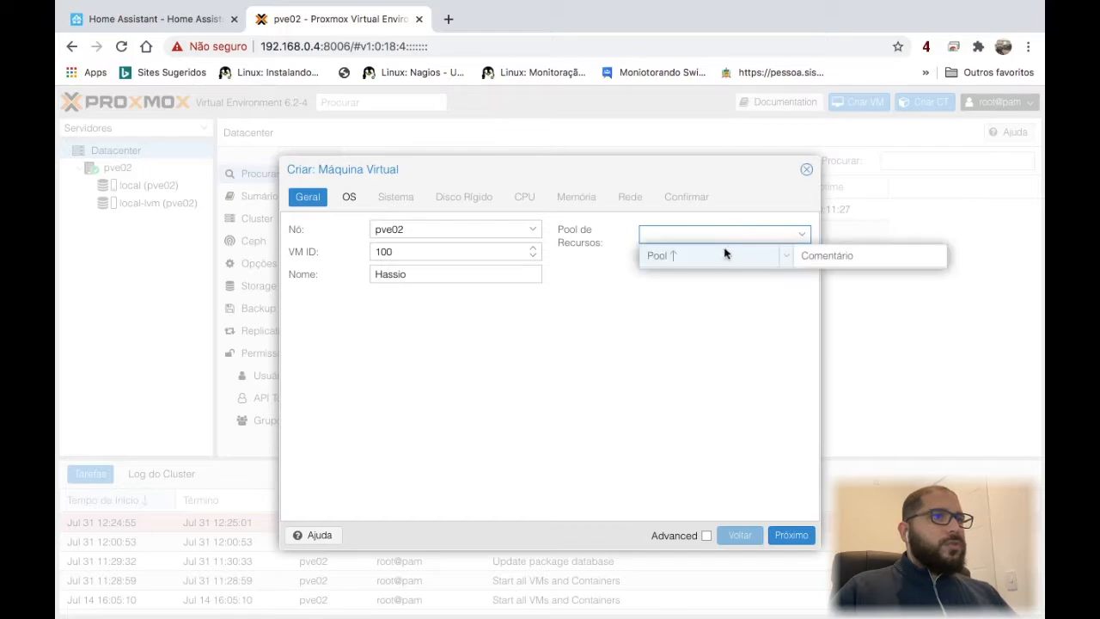
{"action": "left_click", "coordinate": [658, 336]}
{"action": "left_click", "coordinate": [348, 199]}
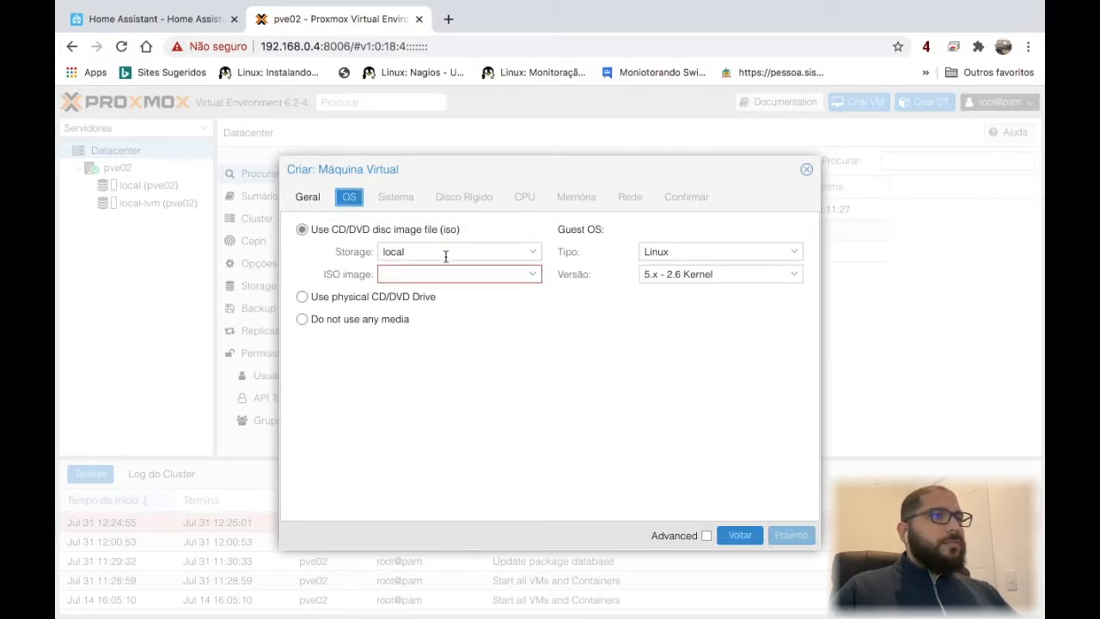
{"action": "left_click", "coordinate": [348, 318]}
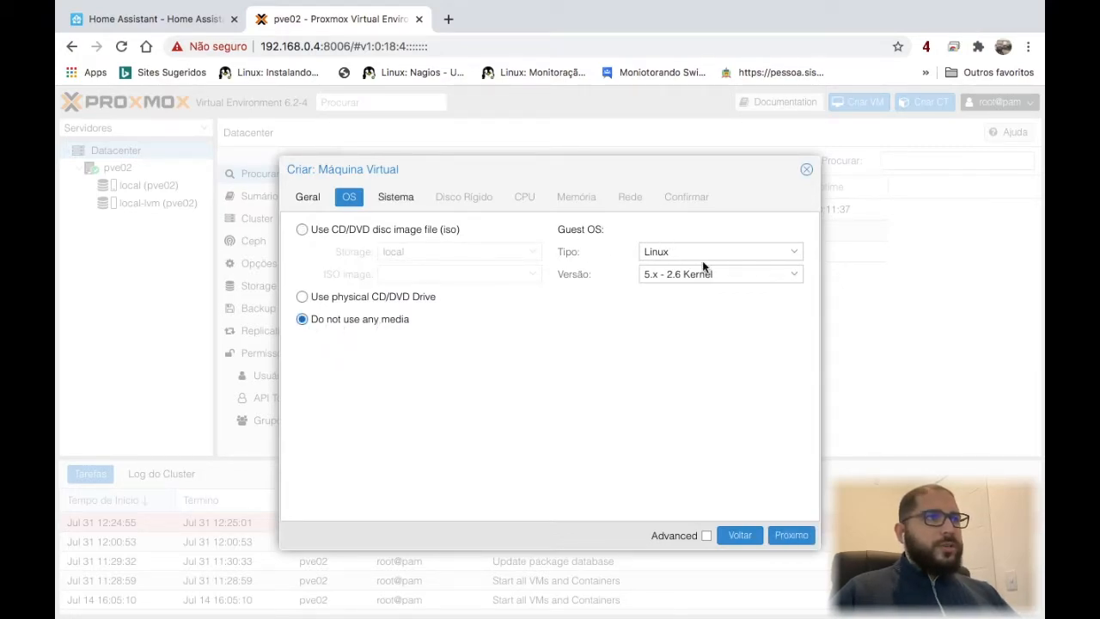
- Show the advanced system options and set the BIOS to OVMF (UEFI), with its EFI disk stored on local-lvm
{"action": "left_click", "coordinate": [397, 199]}
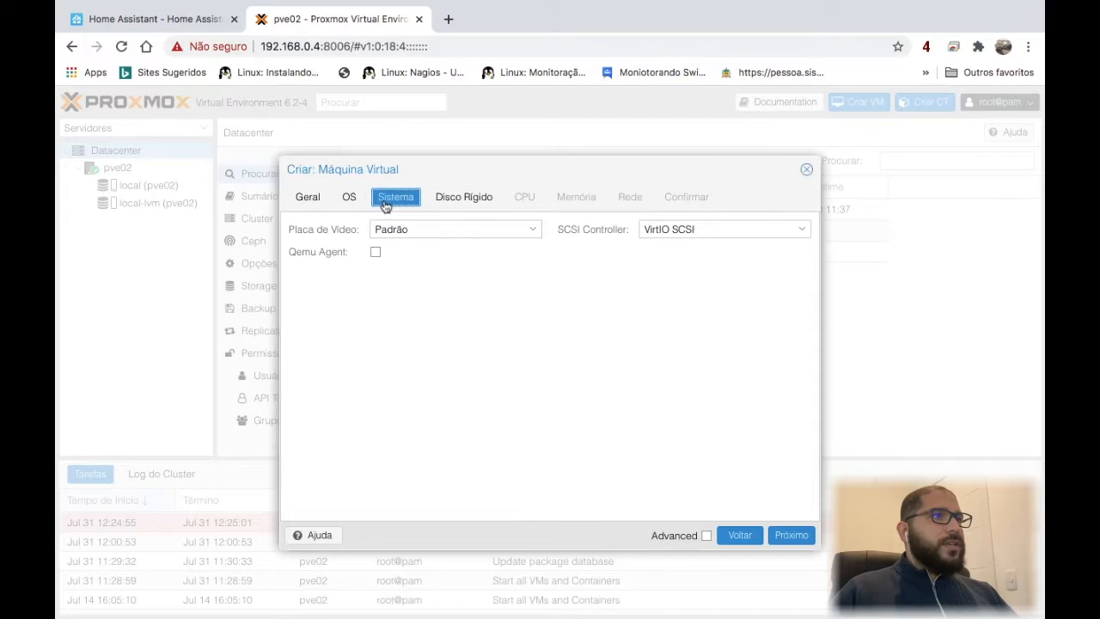
{"action": "left_click", "coordinate": [705, 536]}
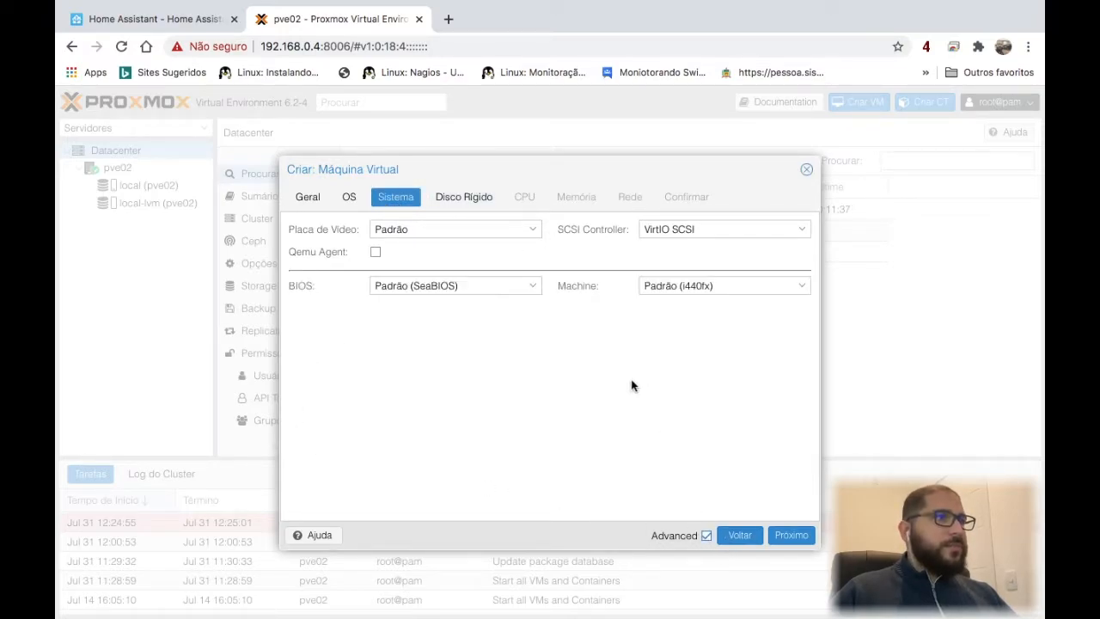
{"action": "left_click", "coordinate": [511, 285]}
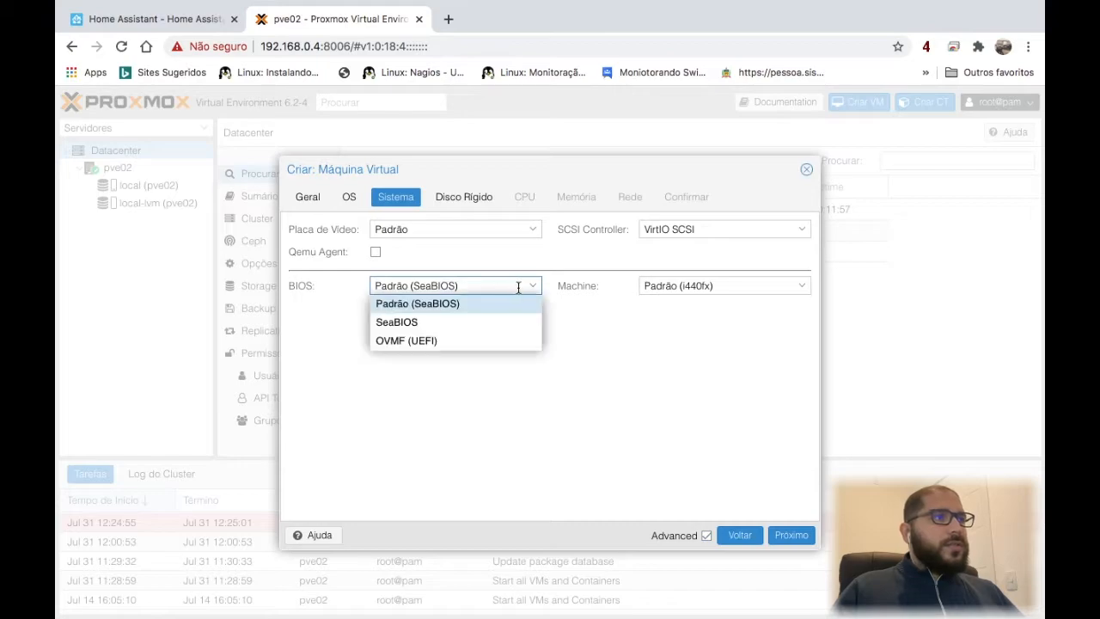
{"action": "left_click", "coordinate": [447, 344]}
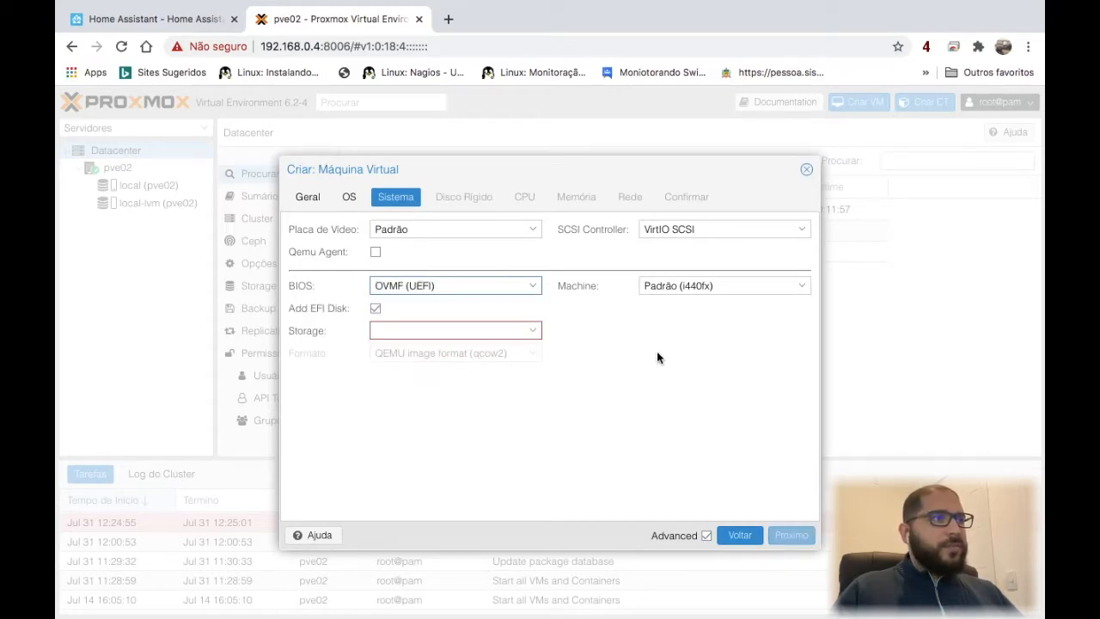
{"action": "left_click", "coordinate": [525, 332]}
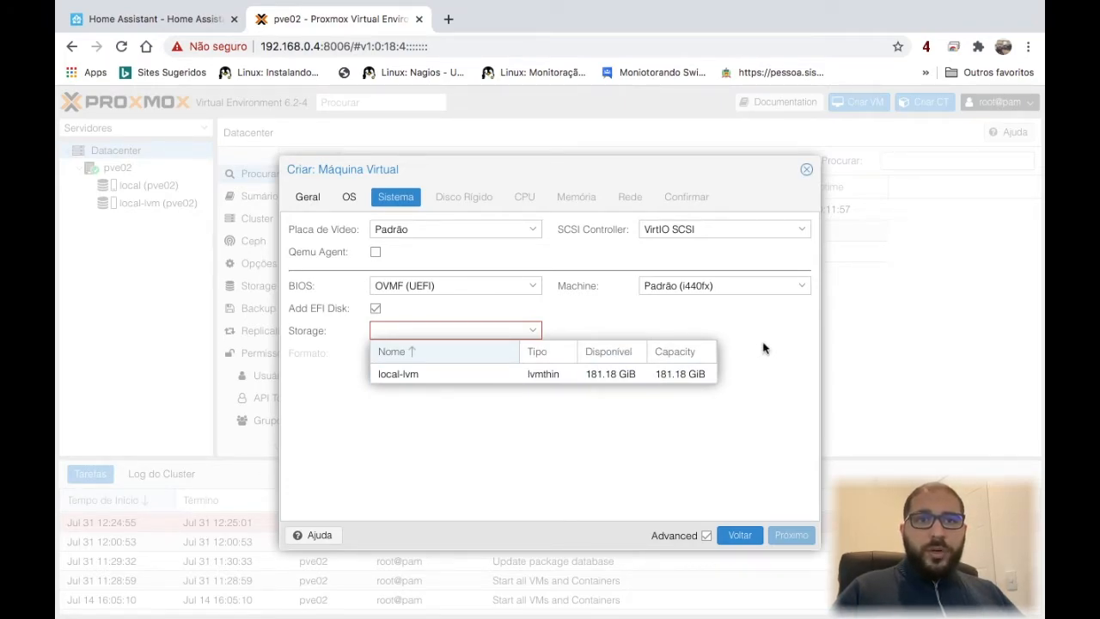
{"action": "left_click", "coordinate": [485, 375]}
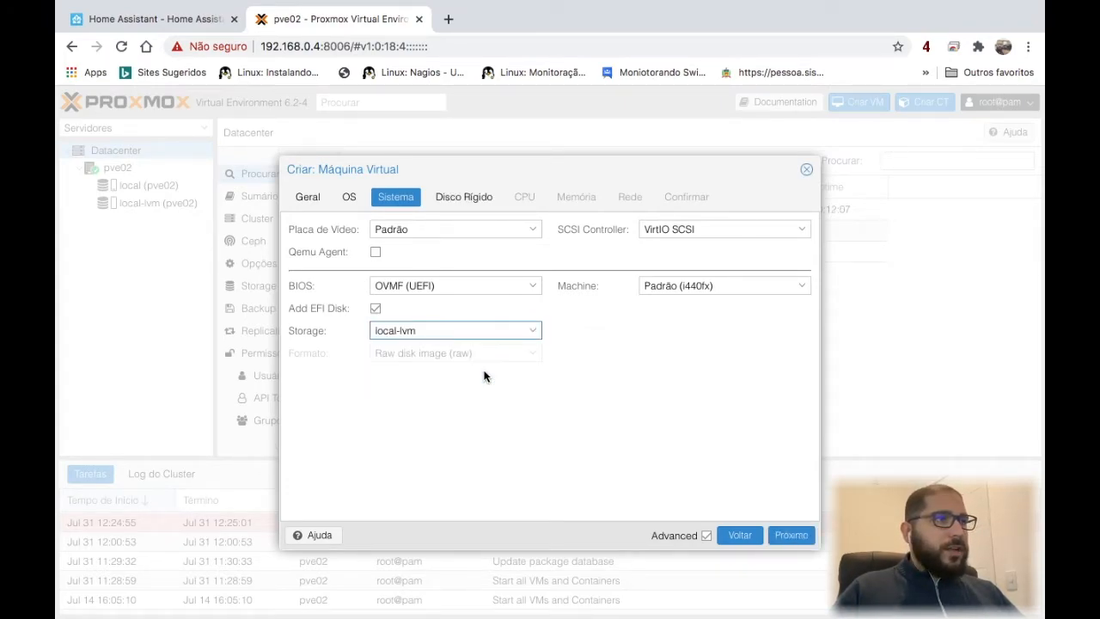
{"action": "left_click", "coordinate": [723, 285]}
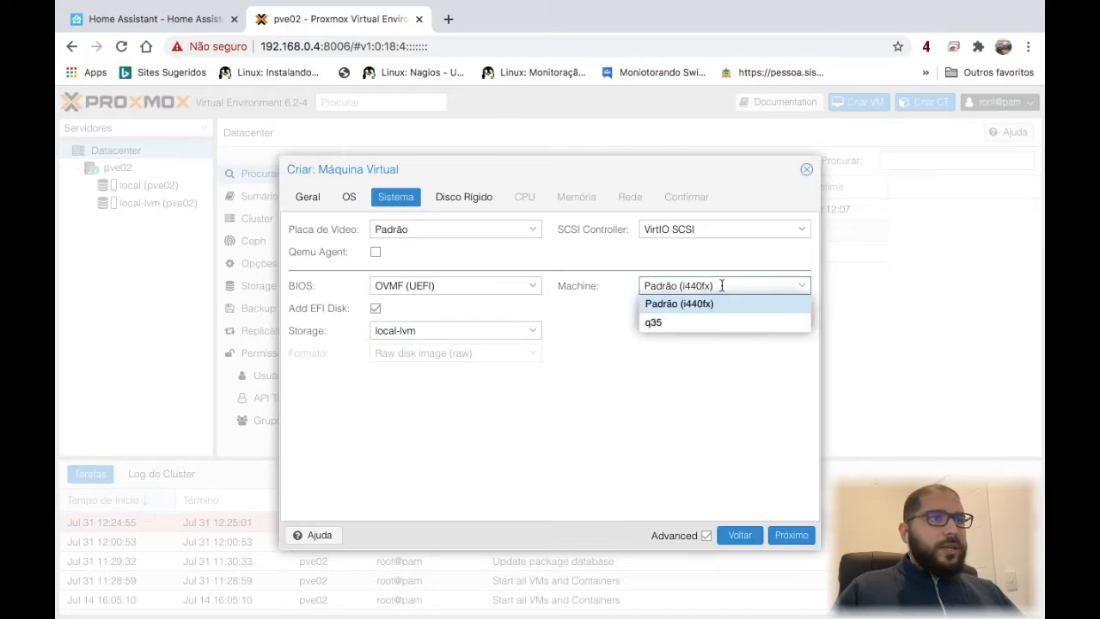
{"action": "left_click", "coordinate": [604, 349]}
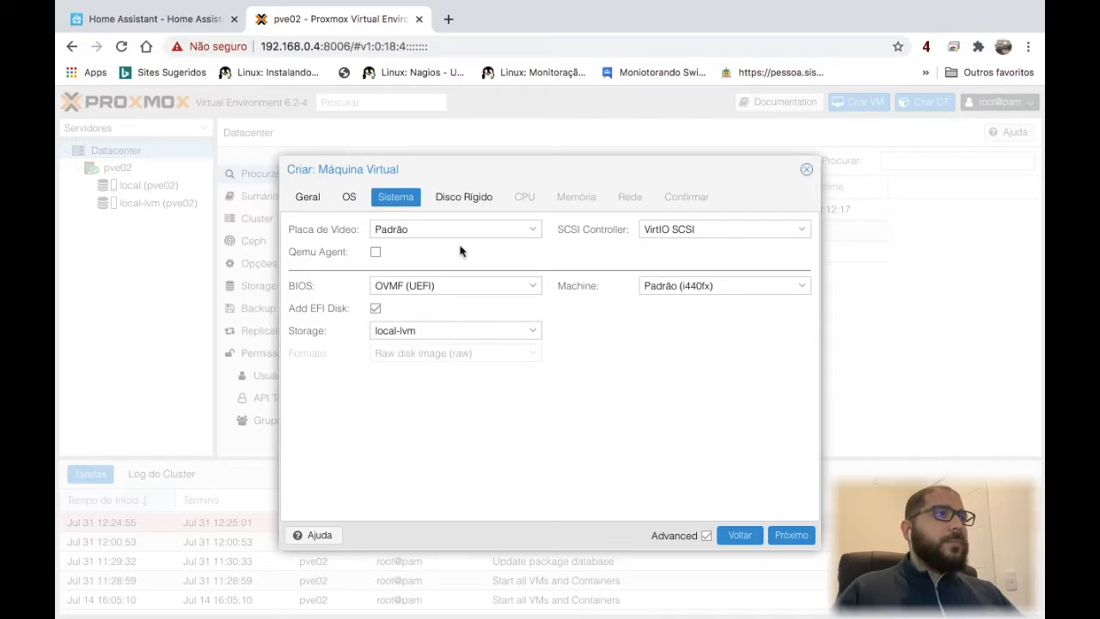
- Keep the default 32 GiB hard disk and set the processor to 2 sockets with 2 cores
{"action": "left_click", "coordinate": [474, 201]}
{"action": "double_click", "coordinate": [412, 302]}
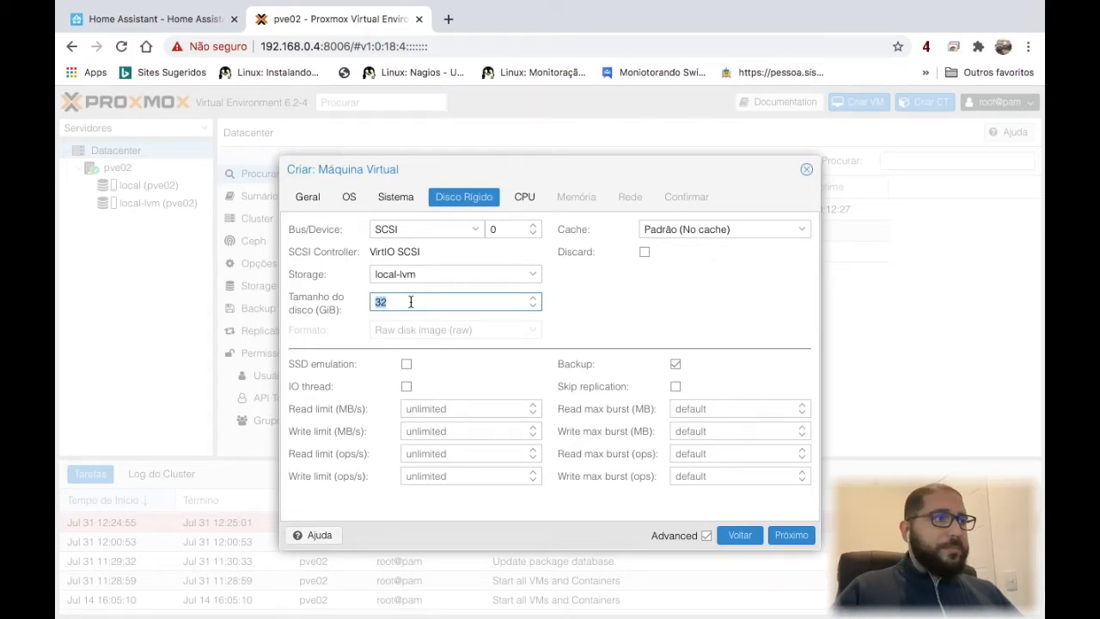
{"action": "left_click", "coordinate": [523, 205]}
{"action": "double_click", "coordinate": [408, 230]}
{"action": "type", "text": "2"}
{"action": "double_click", "coordinate": [401, 253]}
{"action": "type", "text": "2"}
{"action": "left_click", "coordinate": [607, 263]}
- Set the virtual machine's memory to 4096 MiB
{"action": "left_click", "coordinate": [584, 208]}
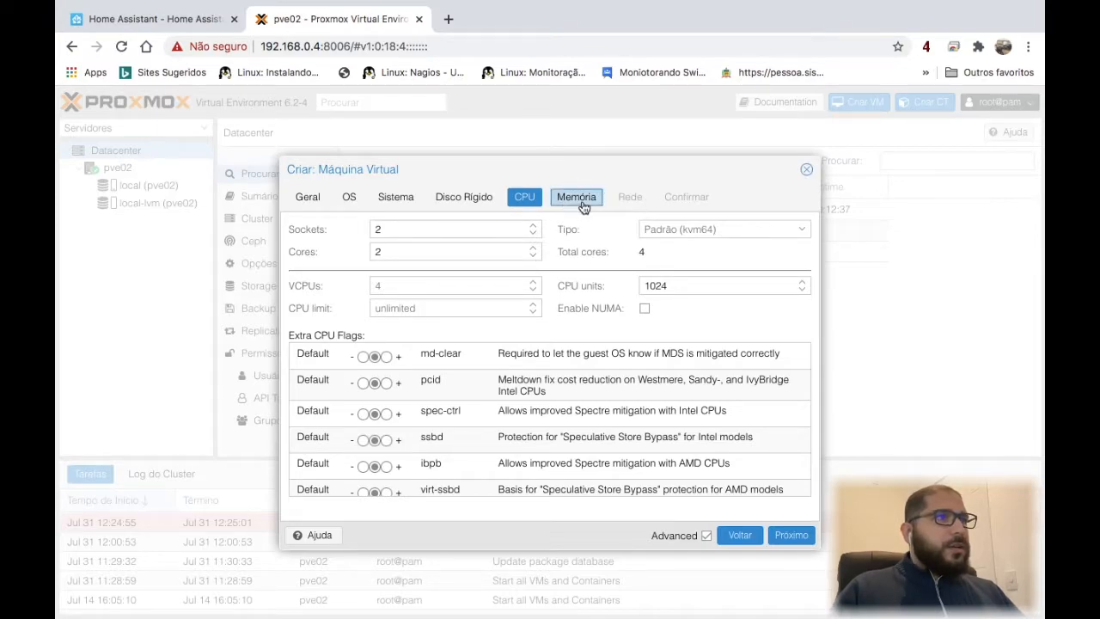
{"action": "double_click", "coordinate": [459, 228]}
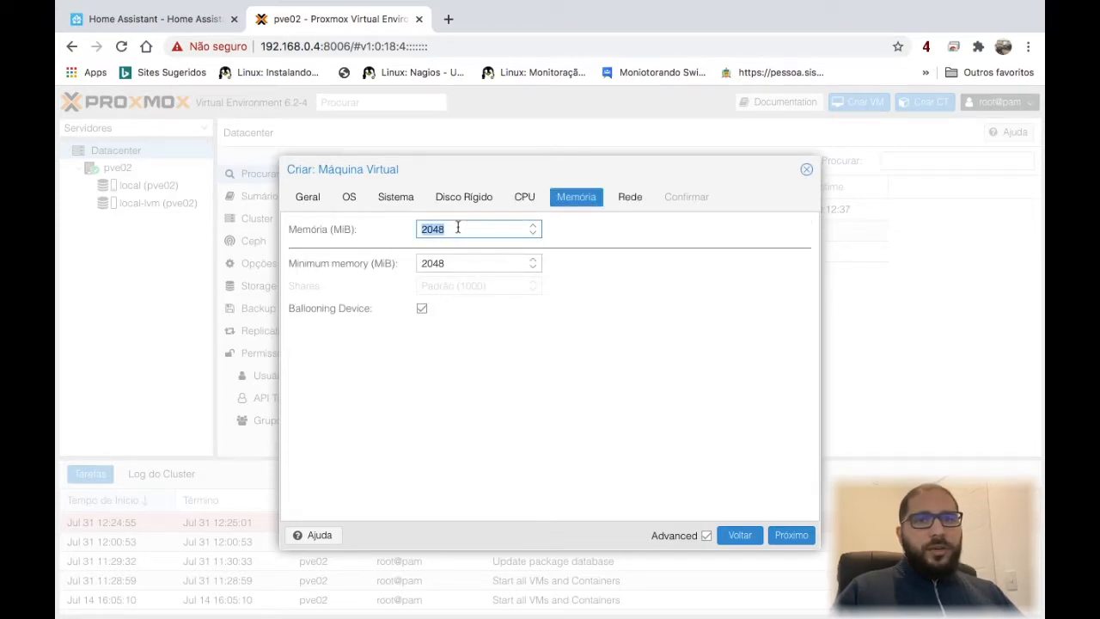
{"action": "type", "text": "4096"}
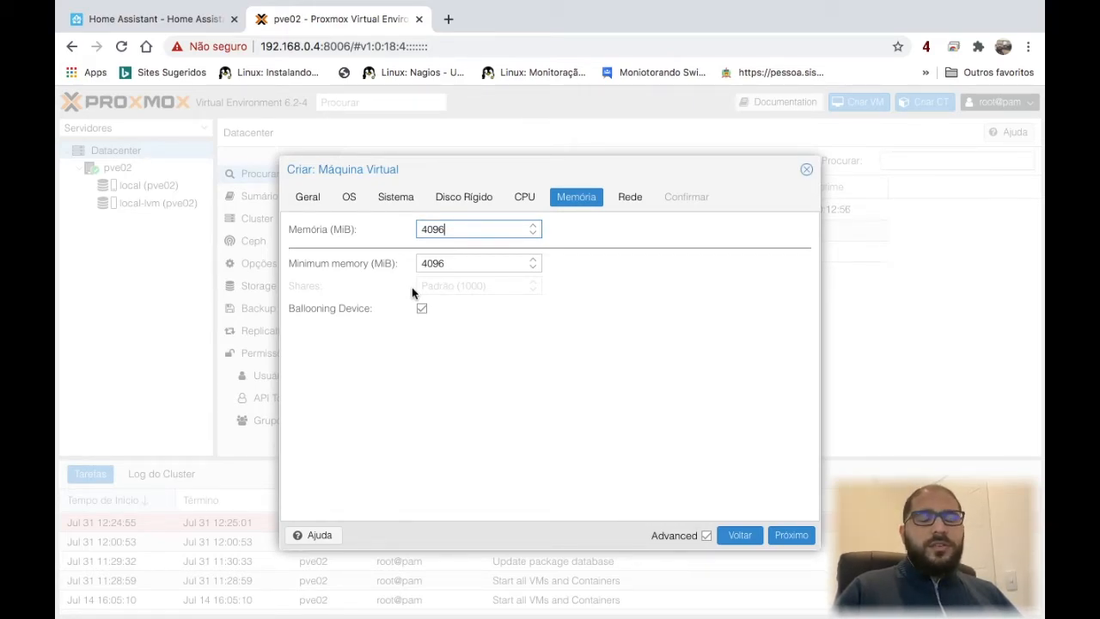
- Keep the default network settings, review the configuration summary, and finish creating the virtual machine
{"action": "left_click", "coordinate": [640, 198]}
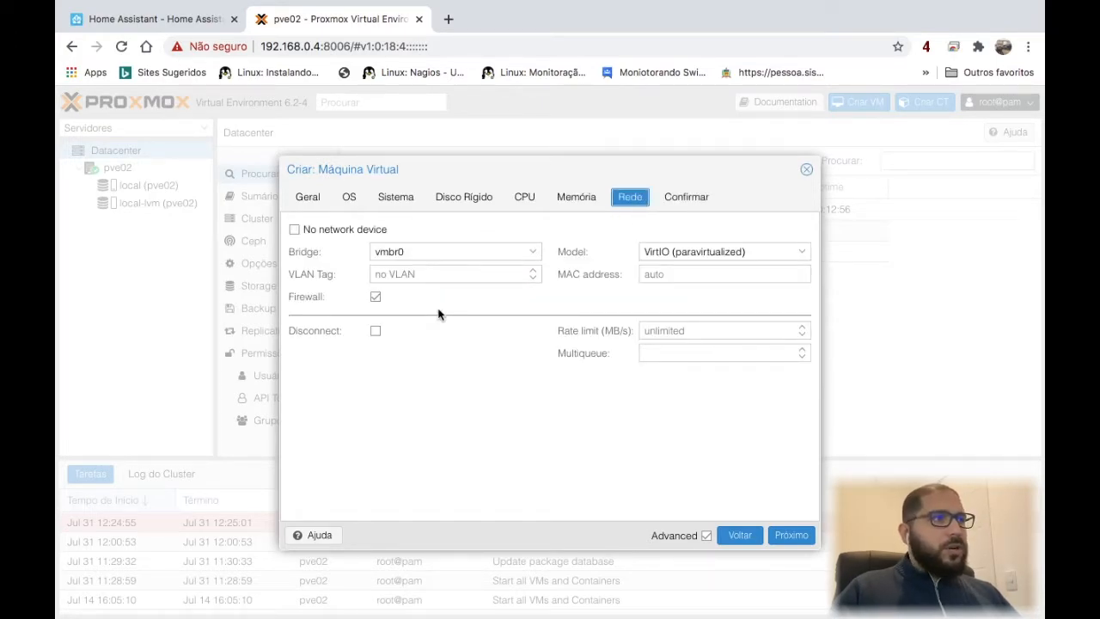
{"action": "left_click", "coordinate": [693, 199]}
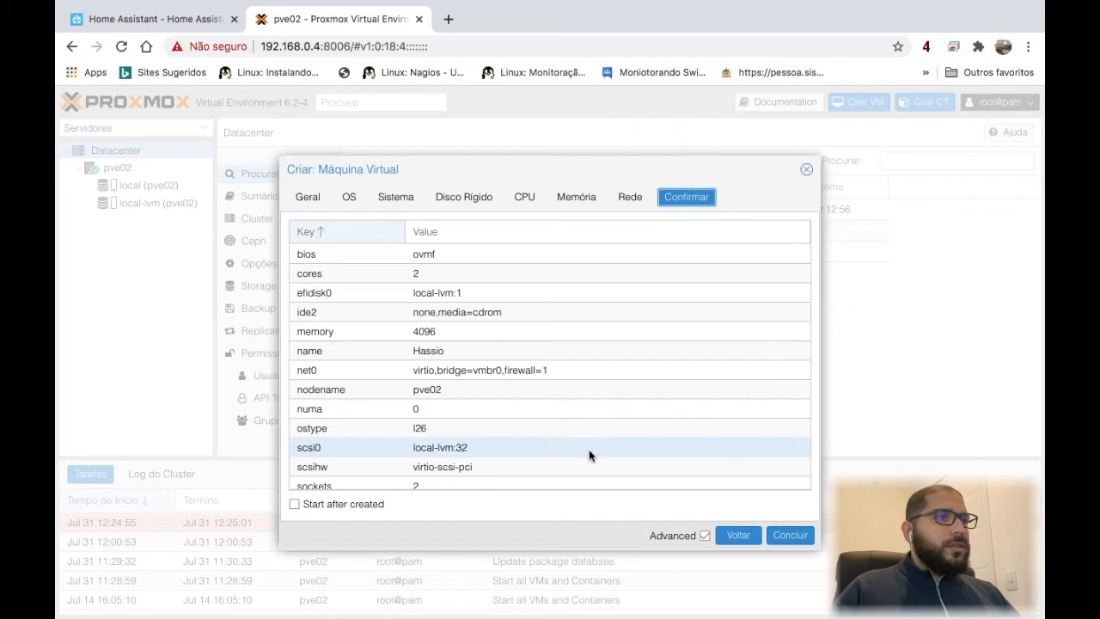
{"action": "scroll", "coordinate": [588, 457], "scroll_direction": "down", "scroll_amount": 1}
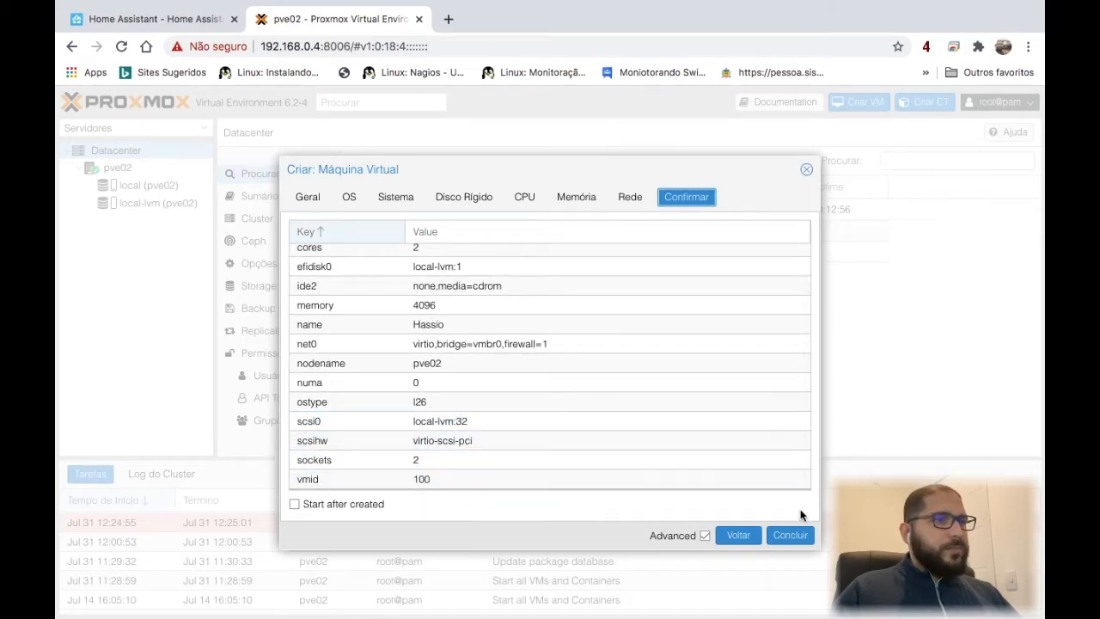
{"action": "left_click", "coordinate": [791, 538]}
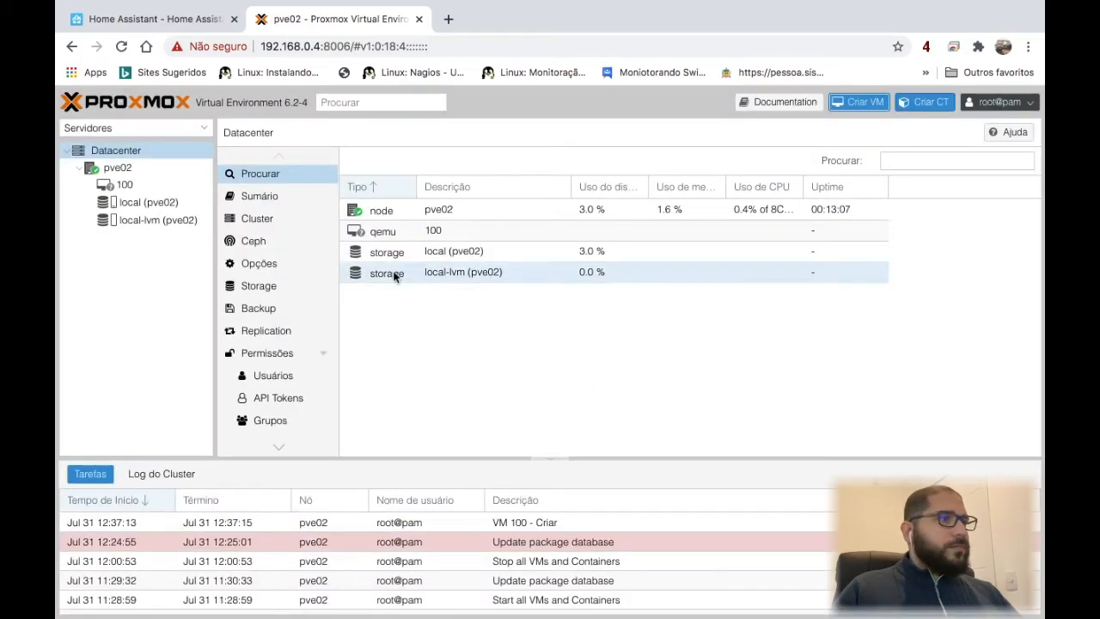
- Examine the new virtual machine's summary and hardware list, including the device types that can be added
{"action": "left_click", "coordinate": [129, 185]}
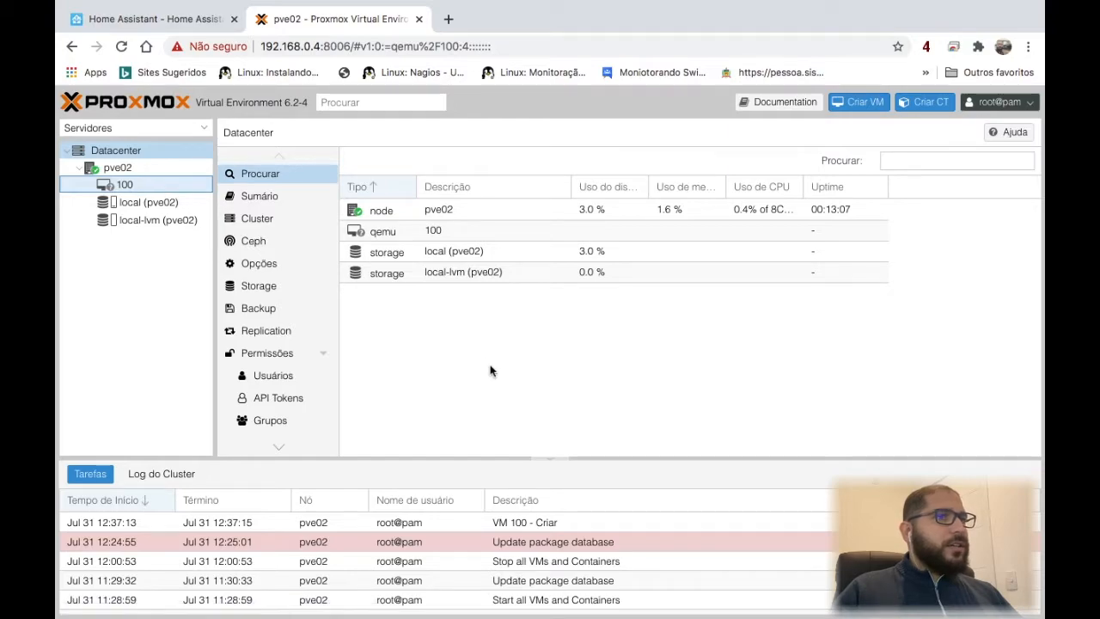
{"action": "scroll", "coordinate": [608, 196], "scroll_direction": "down", "scroll_amount": 5}
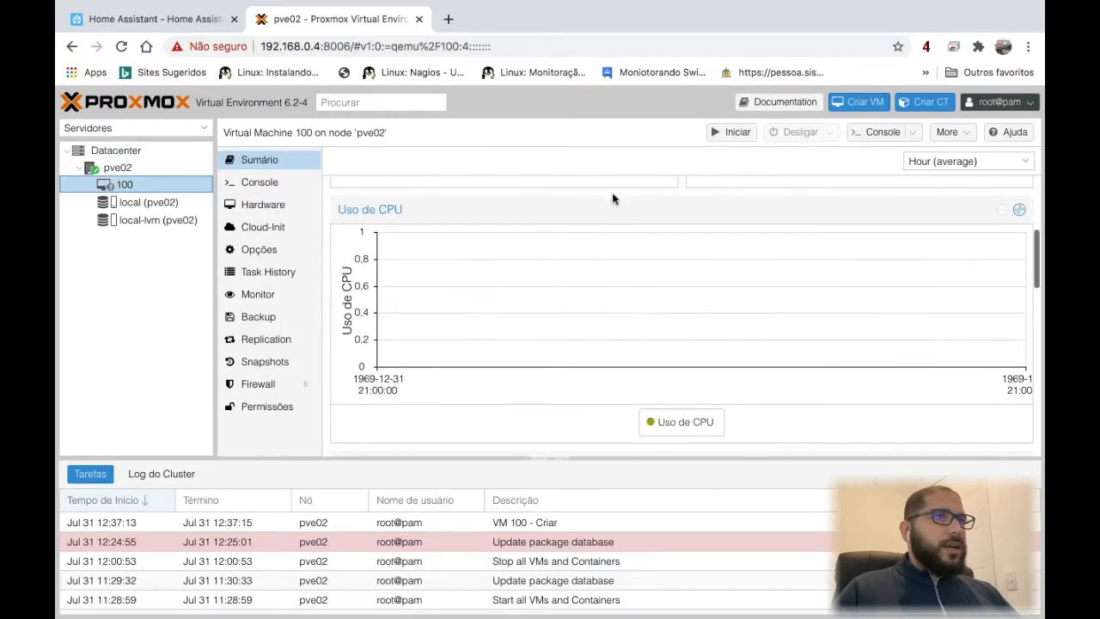
{"action": "left_click", "coordinate": [263, 203]}
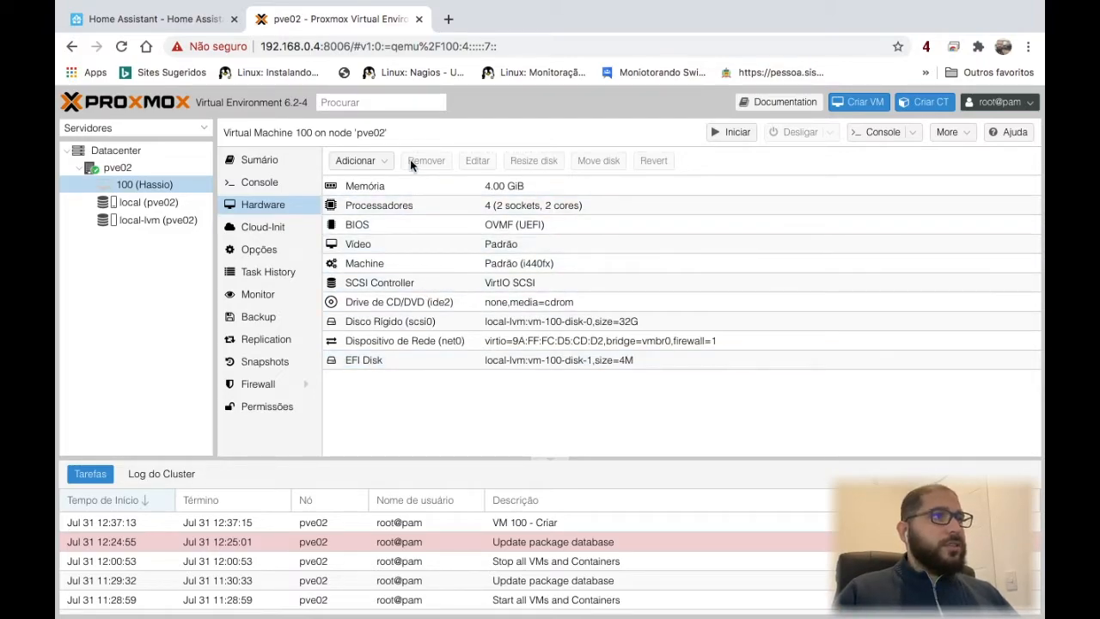
{"action": "left_click", "coordinate": [365, 161]}
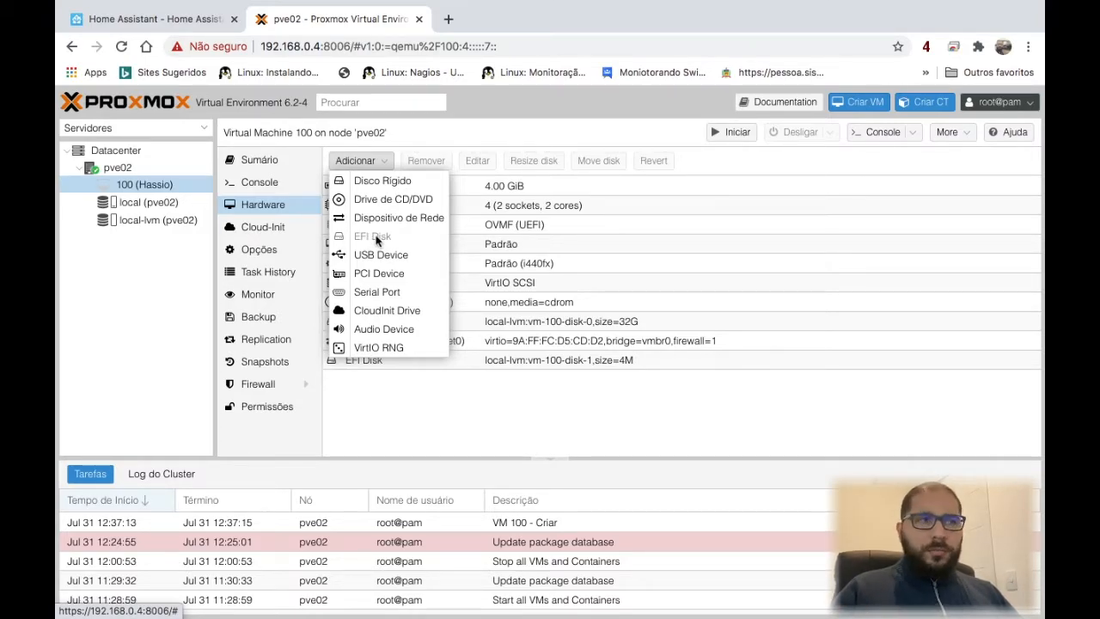
{"action": "left_click", "coordinate": [336, 226]}
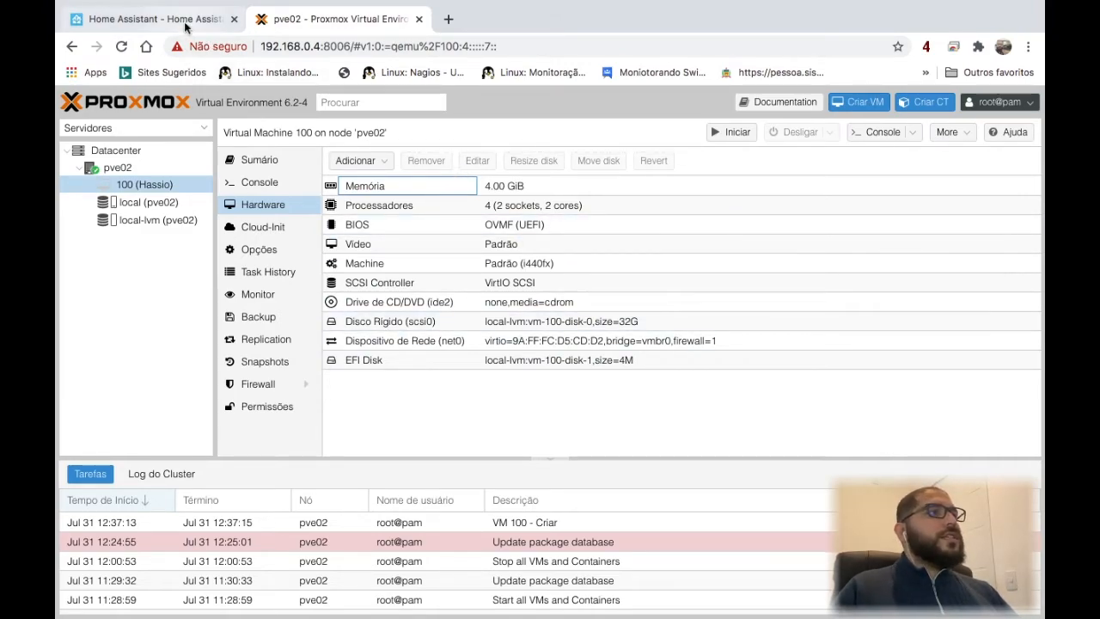
- Download the QCOW2 virtual appliance image from the Home Assistant installation instructions, saving hassos_ova-4.11.qcow2.gz in the Mesa folder
{"action": "left_click", "coordinate": [184, 19]}
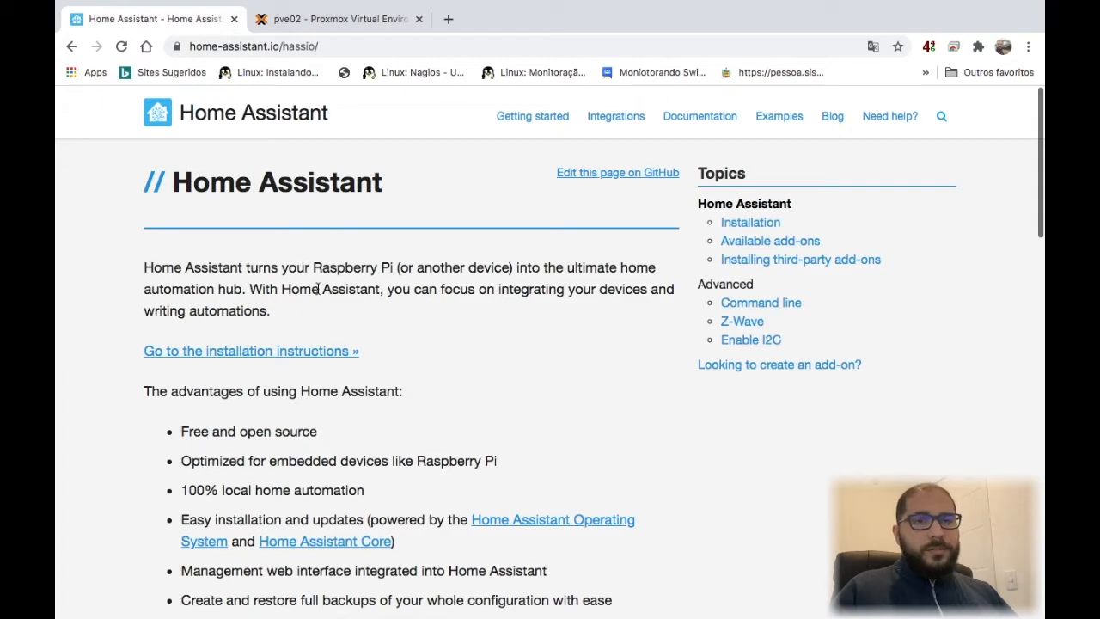
{"action": "scroll", "coordinate": [290, 315], "scroll_direction": "down", "scroll_amount": 1}
{"action": "scroll", "coordinate": [290, 315], "scroll_direction": "down", "scroll_amount": 2}
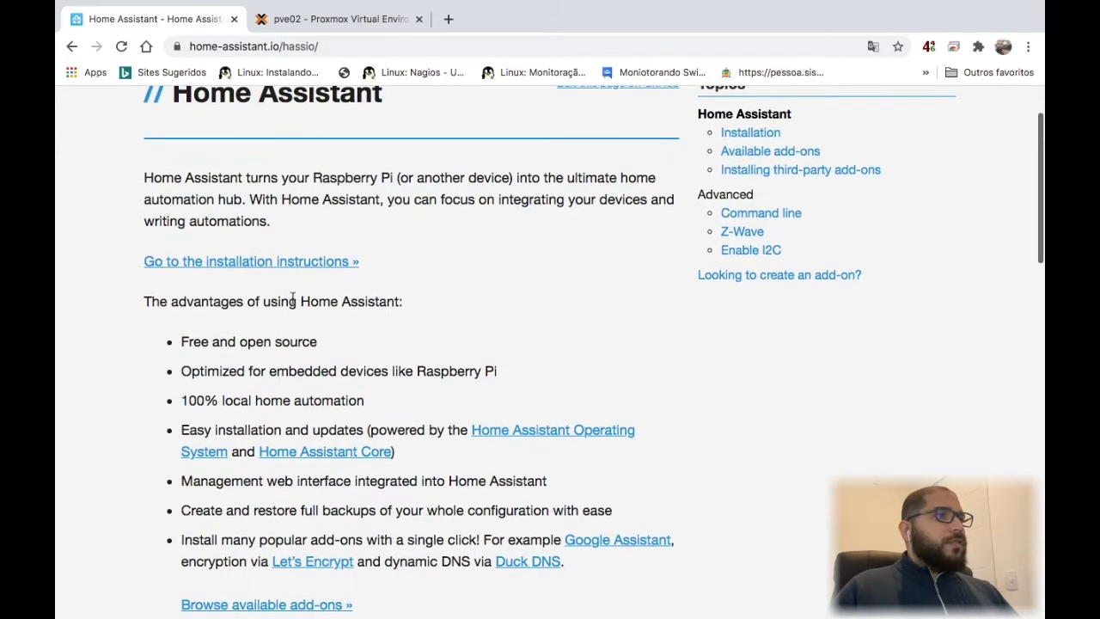
{"action": "left_click", "coordinate": [248, 260]}
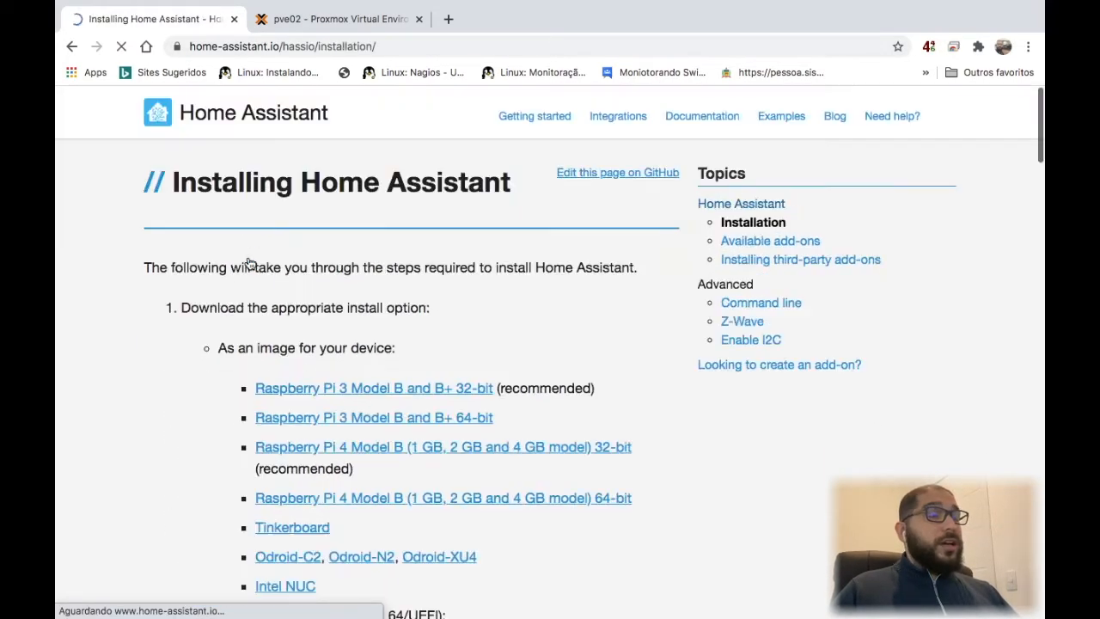
{"action": "scroll", "coordinate": [429, 294], "scroll_direction": "down", "scroll_amount": 5}
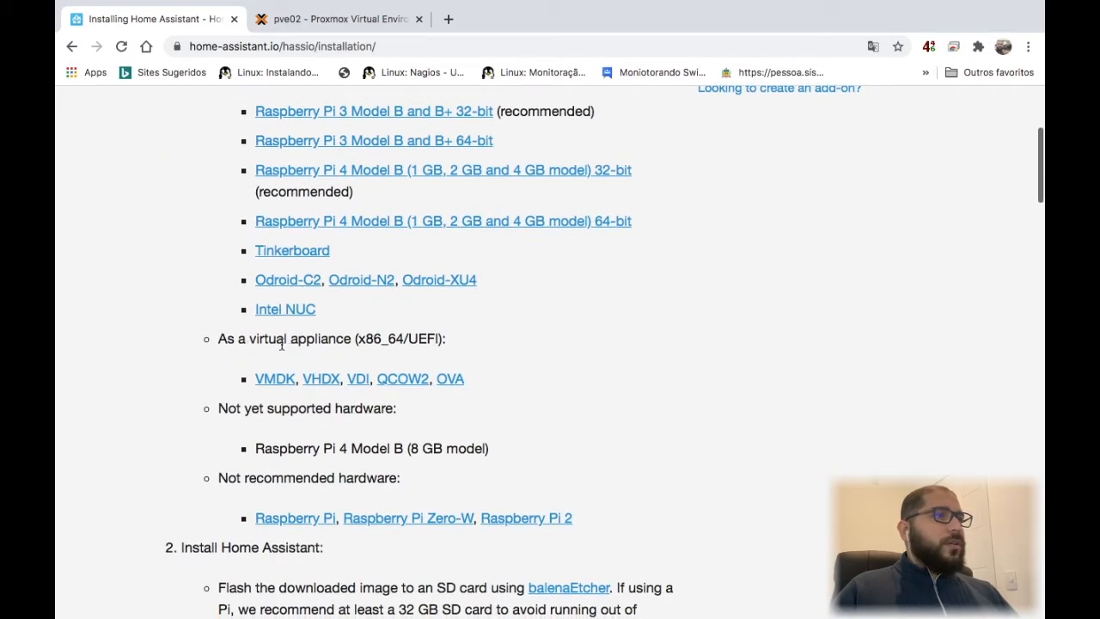
{"action": "left_click", "coordinate": [404, 379]}
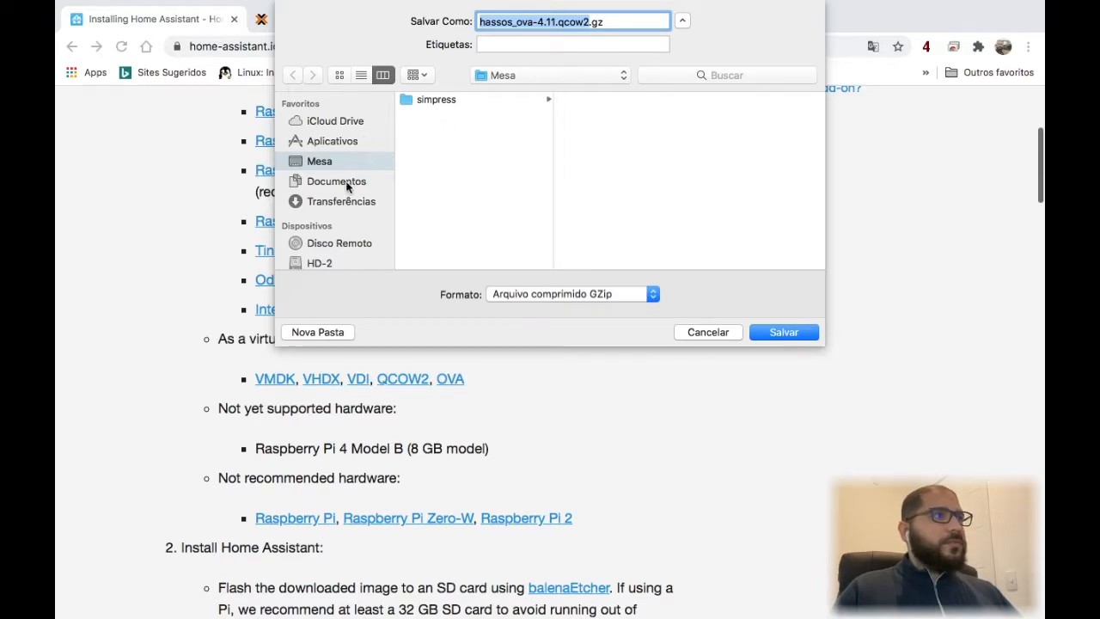
{"action": "left_click", "coordinate": [782, 331]}
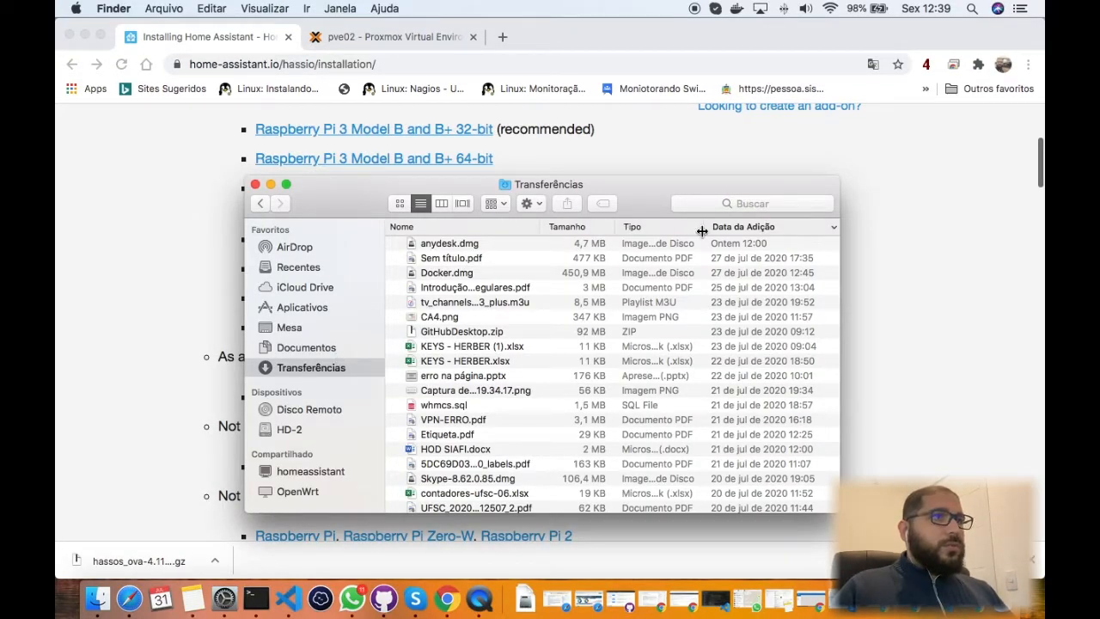
- Extract hassos_ova-4.11.qcow2.gz in the Mesa folder with the compression utility and select the extracted qcow2 file
{"action": "left_click", "coordinate": [740, 227]}
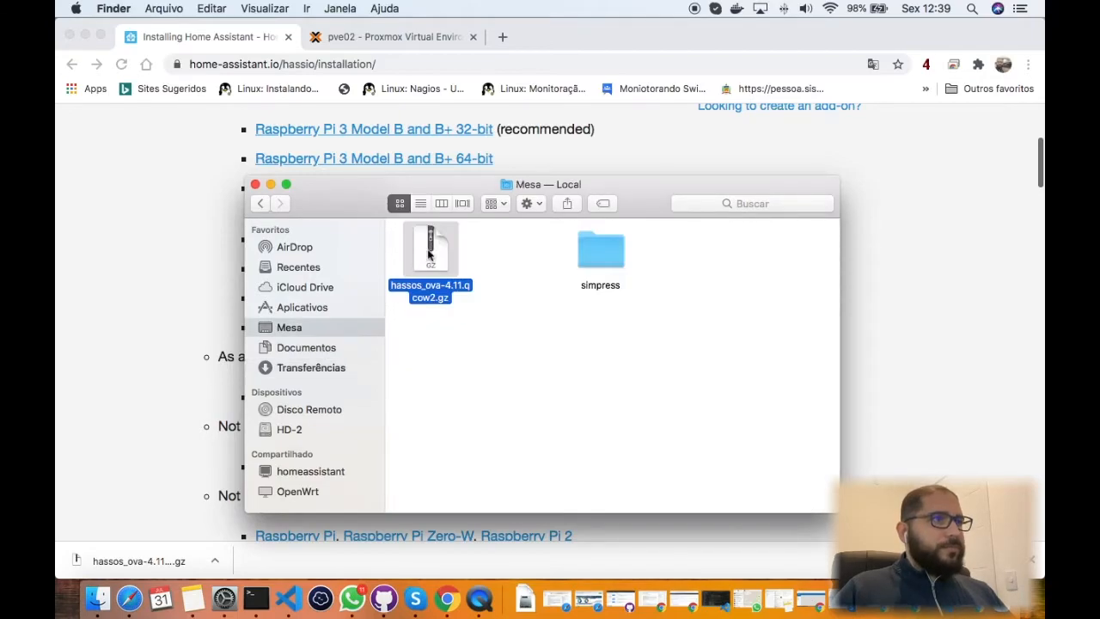
{"action": "right_click", "coordinate": [429, 248]}
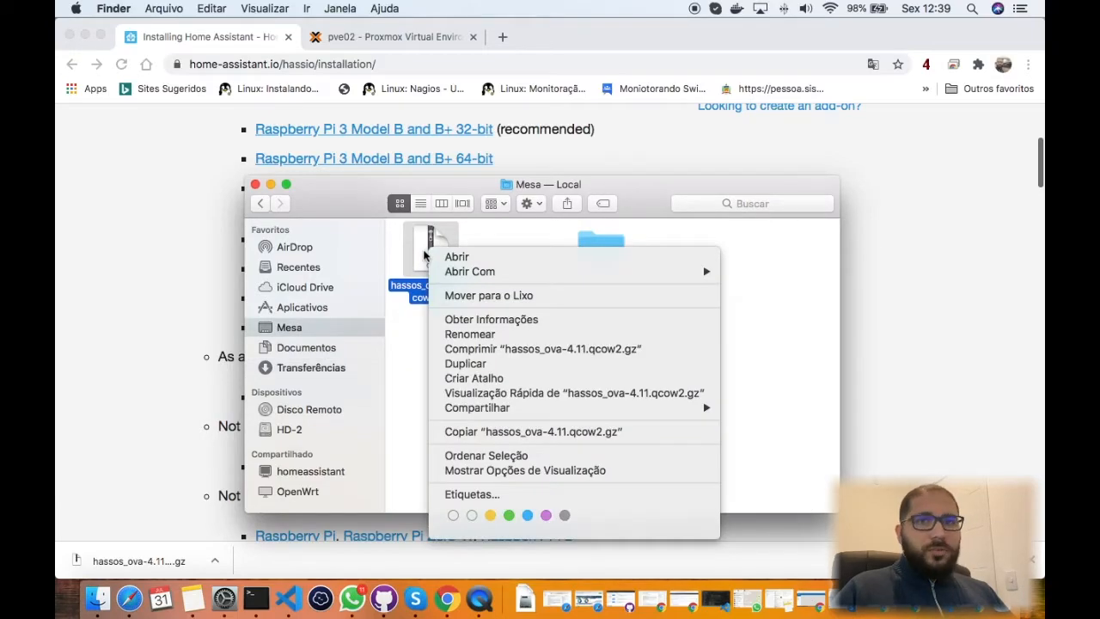
{"action": "mouse_move", "coordinate": [481, 271]}
{"action": "left_click", "coordinate": [756, 272]}
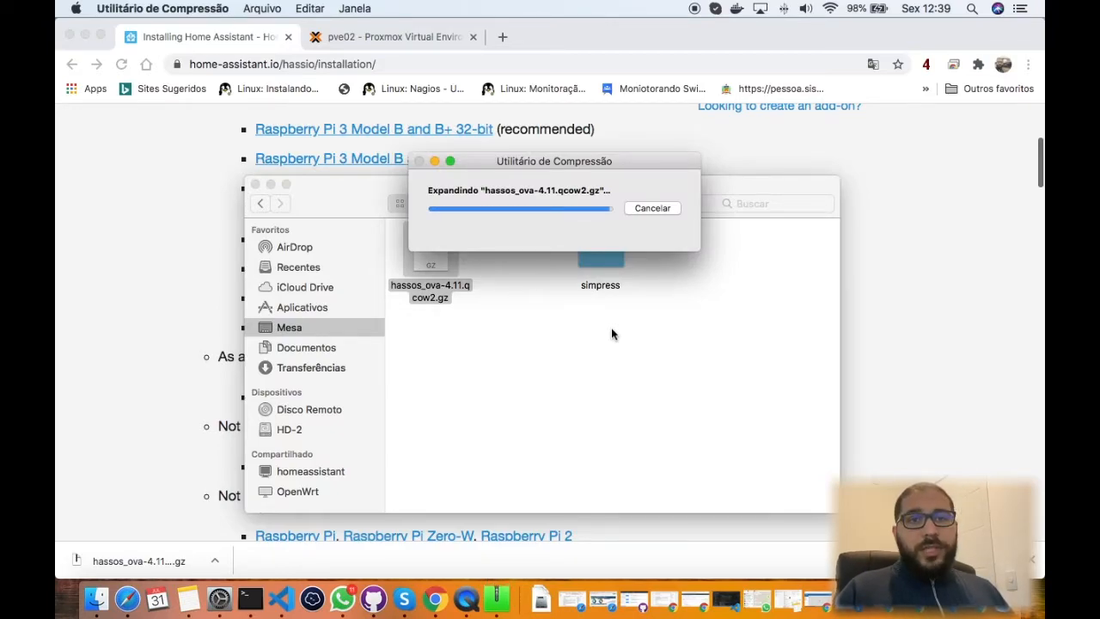
{"action": "left_click_drag", "start_coordinate": [516, 254], "coordinate": [486, 363]}
{"action": "left_click", "coordinate": [536, 420]}
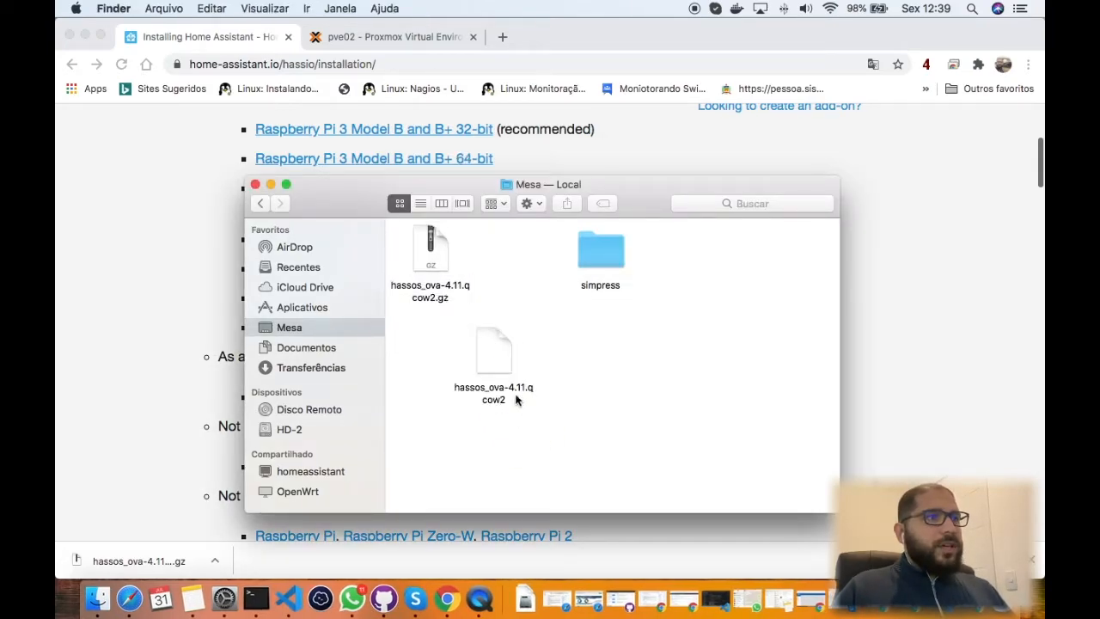
{"action": "left_click", "coordinate": [502, 363]}
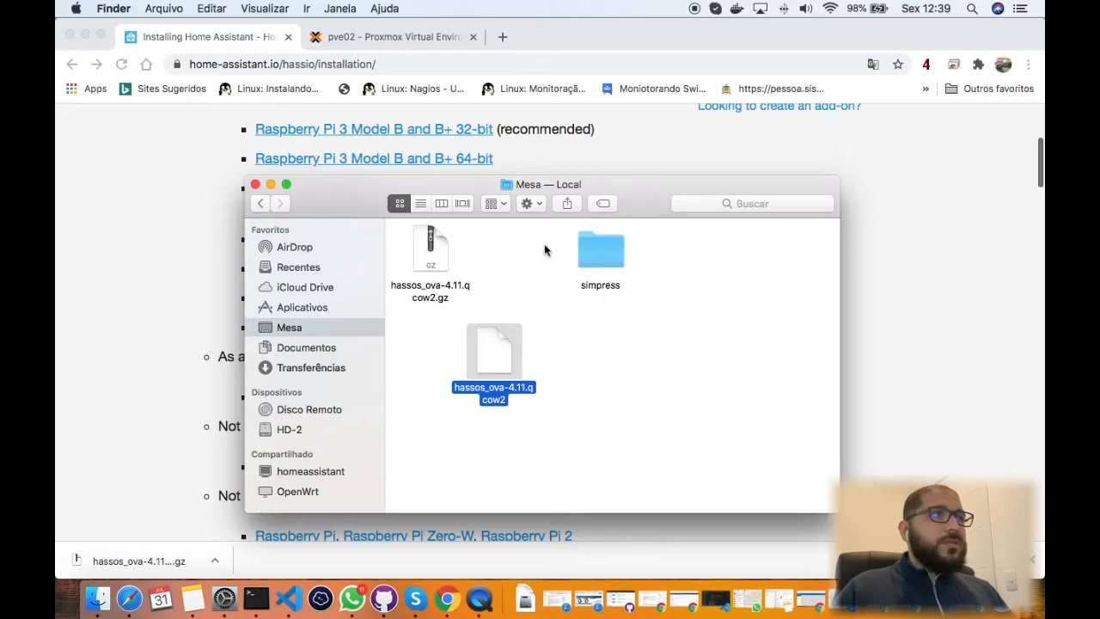
- Switch to Terminal, arrange its window beside the file window, and change the working directory to Desktop/
{"action": "left_click_drag", "start_coordinate": [575, 2], "coordinate": [776, 130]}
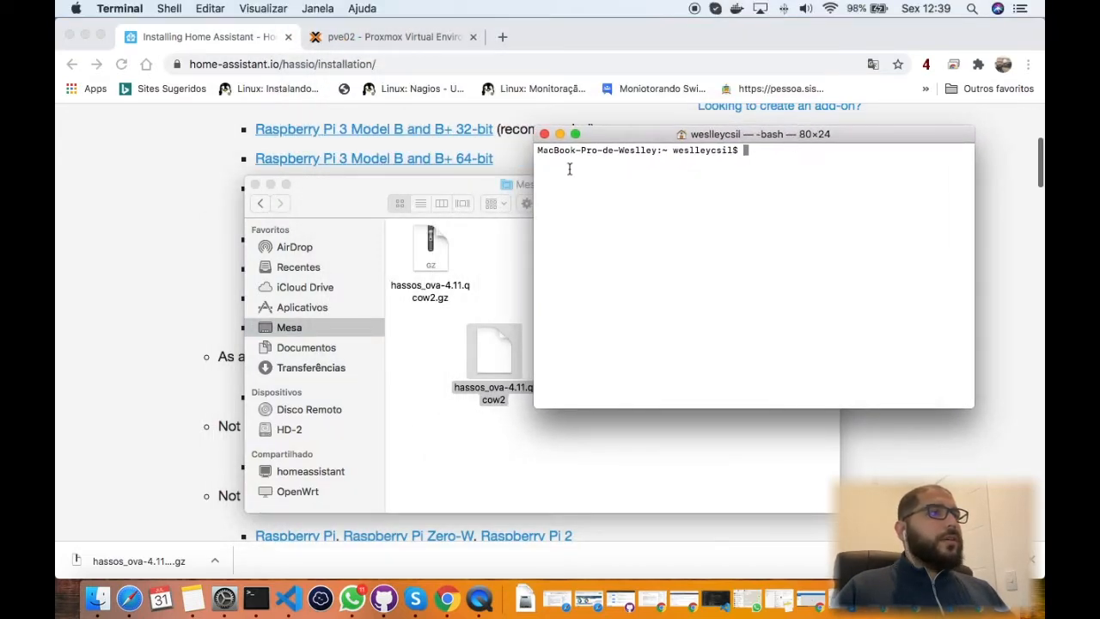
{"action": "left_click_drag", "start_coordinate": [467, 192], "coordinate": [323, 169]}
{"action": "left_click_drag", "start_coordinate": [736, 137], "coordinate": [684, 203]}
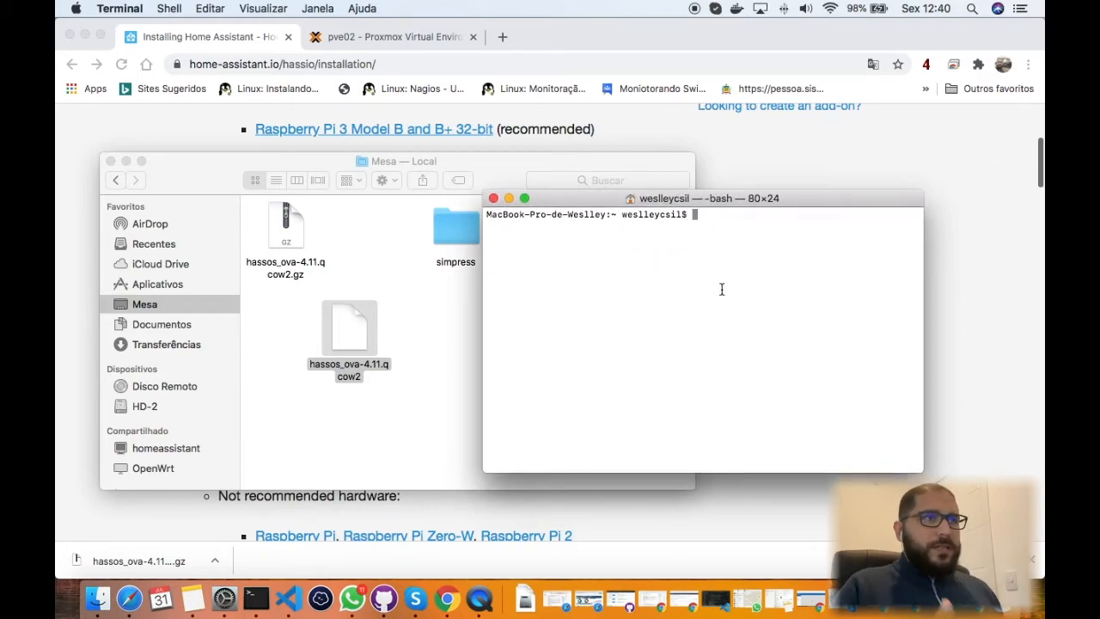
{"action": "type", "text": "cd "}
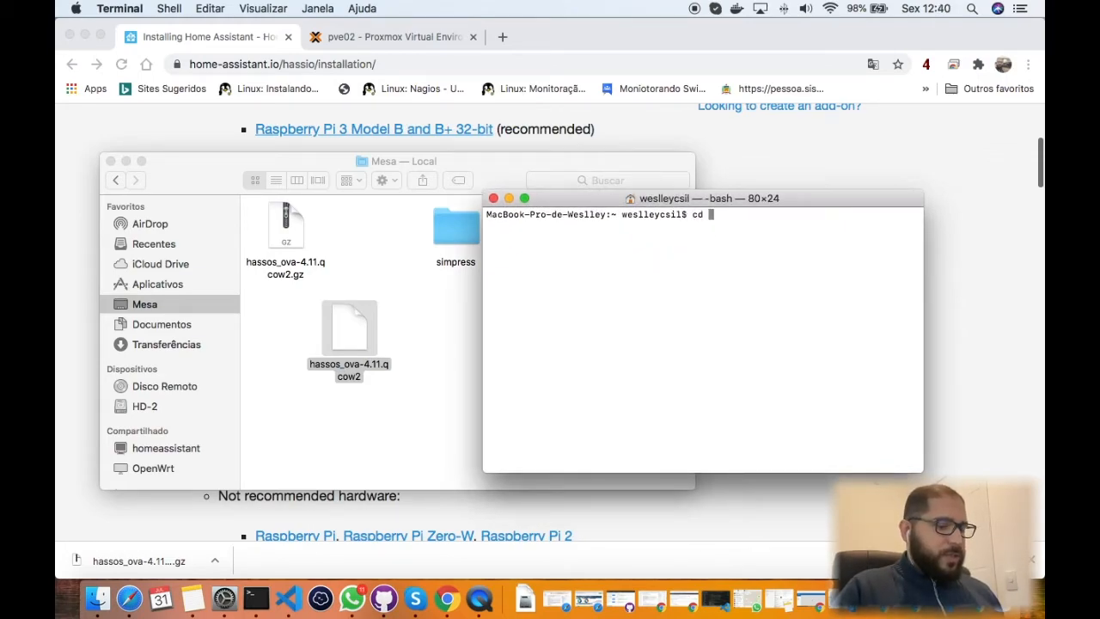
{"action": "type", "text": "Desktop/"}
{"action": "key", "text": "Return"}
{"action": "type", "text": "scp "}
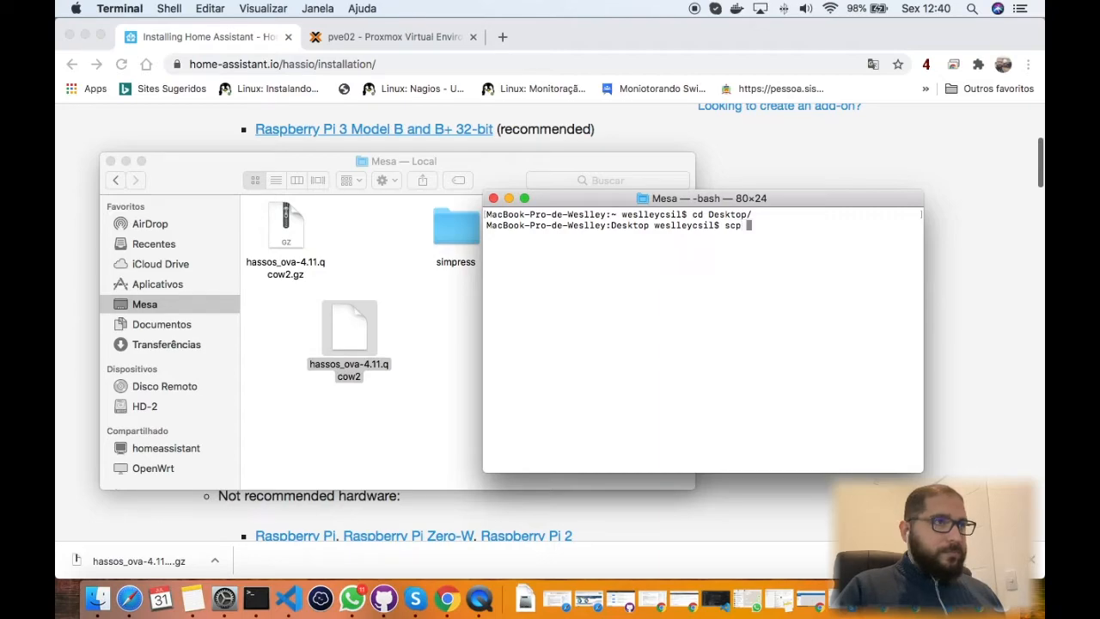
{"action": "type", "text": "has"}
{"action": "key", "text": "Tab"}
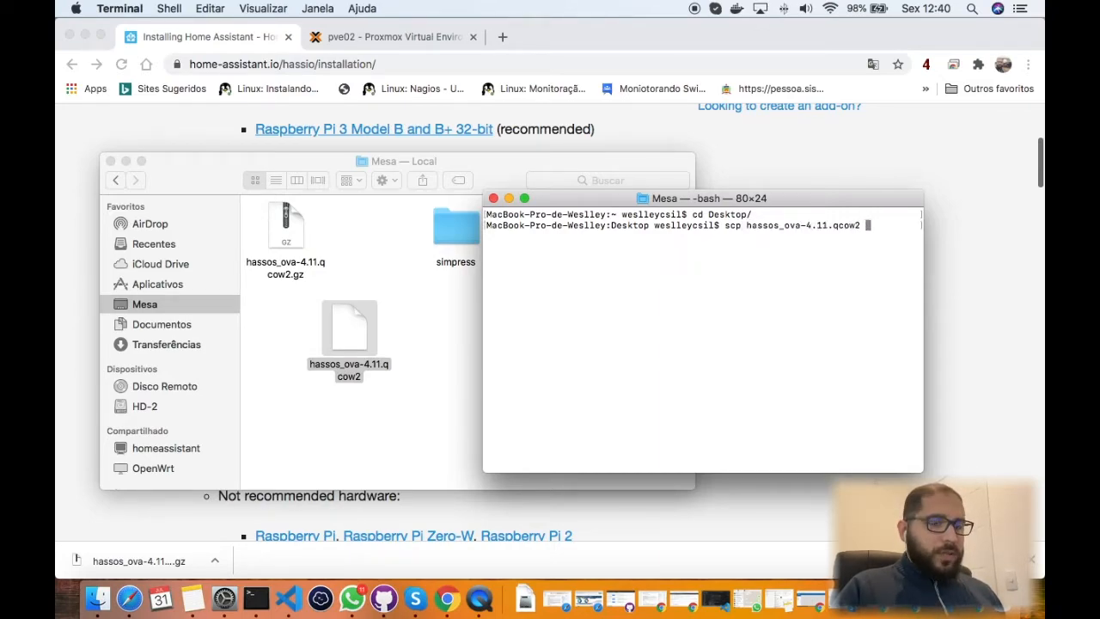
{"action": "type", "text": "192.16"}
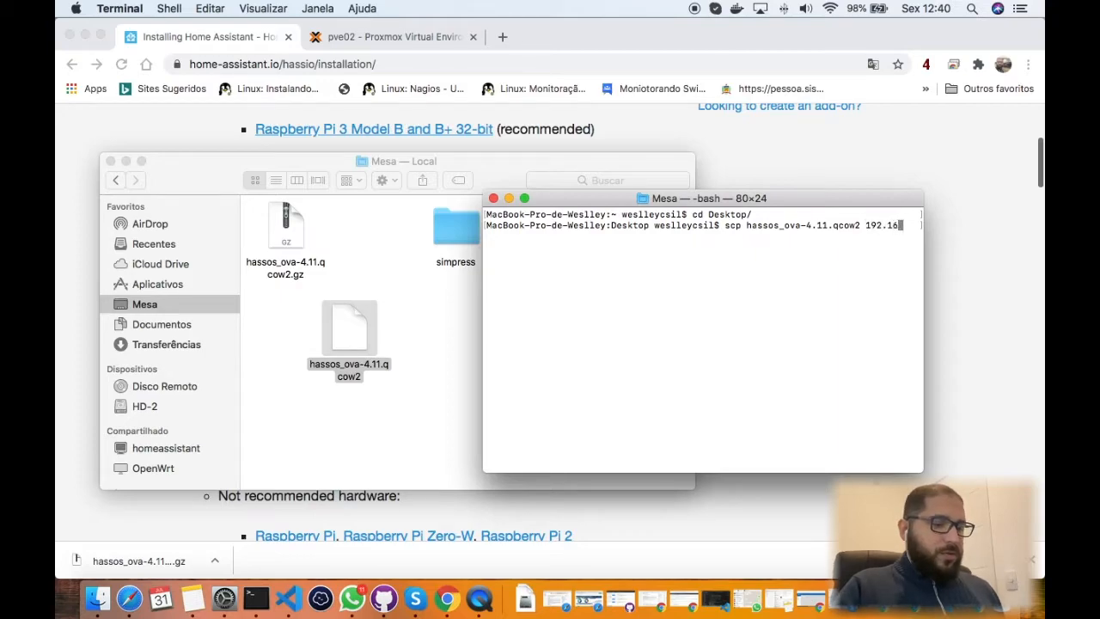
{"action": "type", "text": "8.0.4"}
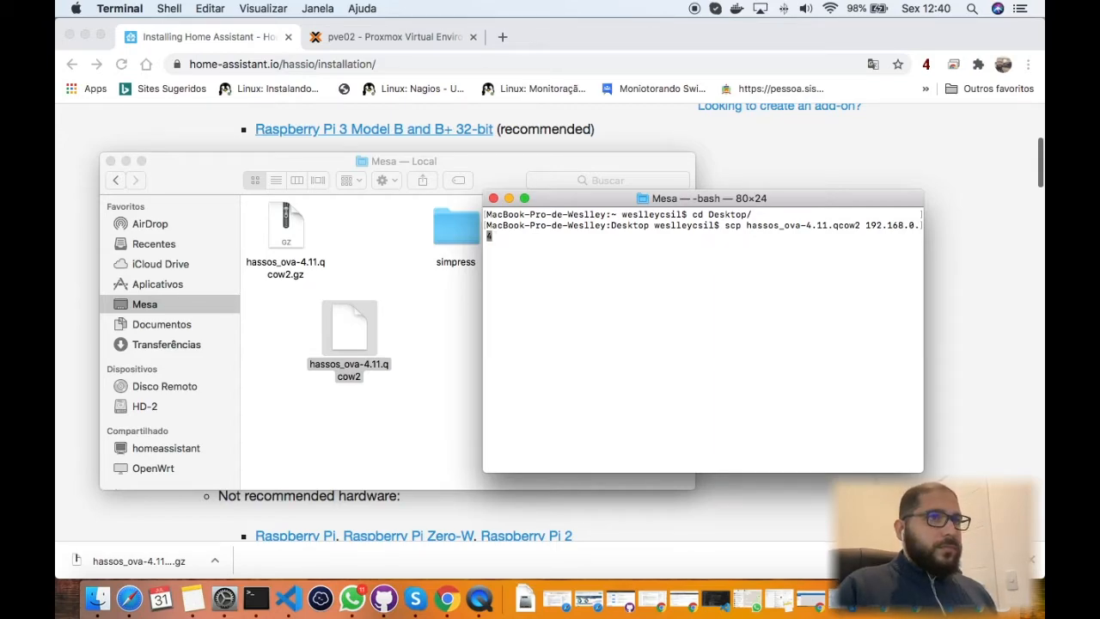
{"action": "key", "text": "Left"}
{"action": "key", "text": "Left"}
{"action": "key", "text": "Left"}
{"action": "key", "text": "Left"}
{"action": "key", "text": "Left"}
{"action": "key", "text": "Left"}
{"action": "key", "text": "Left"}
{"action": "key", "text": "Left"}
{"action": "key", "text": "Left"}
{"action": "key", "text": "Left"}
{"action": "key", "text": "Left"}
{"action": "type", "text": "root@"}
{"action": "key", "text": "Right"}
{"action": "key", "text": "Right"}
{"action": "key", "text": "Right"}
{"action": "key", "text": "Right"}
{"action": "key", "text": "Right"}
{"action": "key", "text": "Right"}
{"action": "key", "text": "Right"}
{"action": "key", "text": "Right"}
{"action": "key", "text": "Right"}
{"action": "key", "text": "Right"}
{"action": "key", "text": "Right"}
{"action": "type", "text": ":/"}
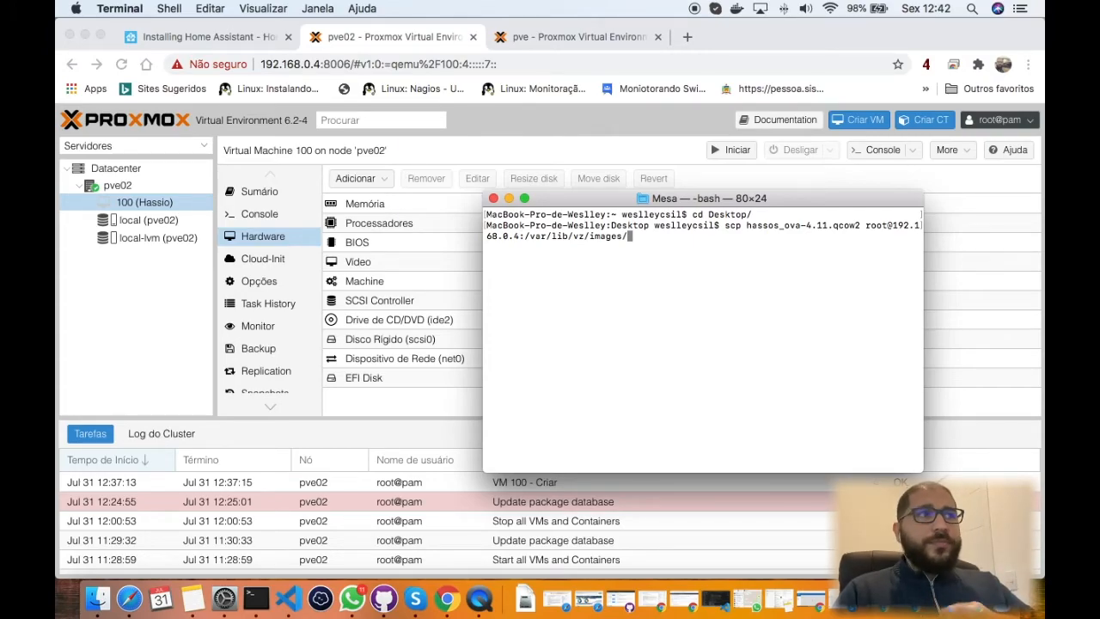
{"action": "key", "text": "Return"}
- Accept the server's host key with yes and enter the root account password to transfer the image
{"action": "type", "text": "yes"}
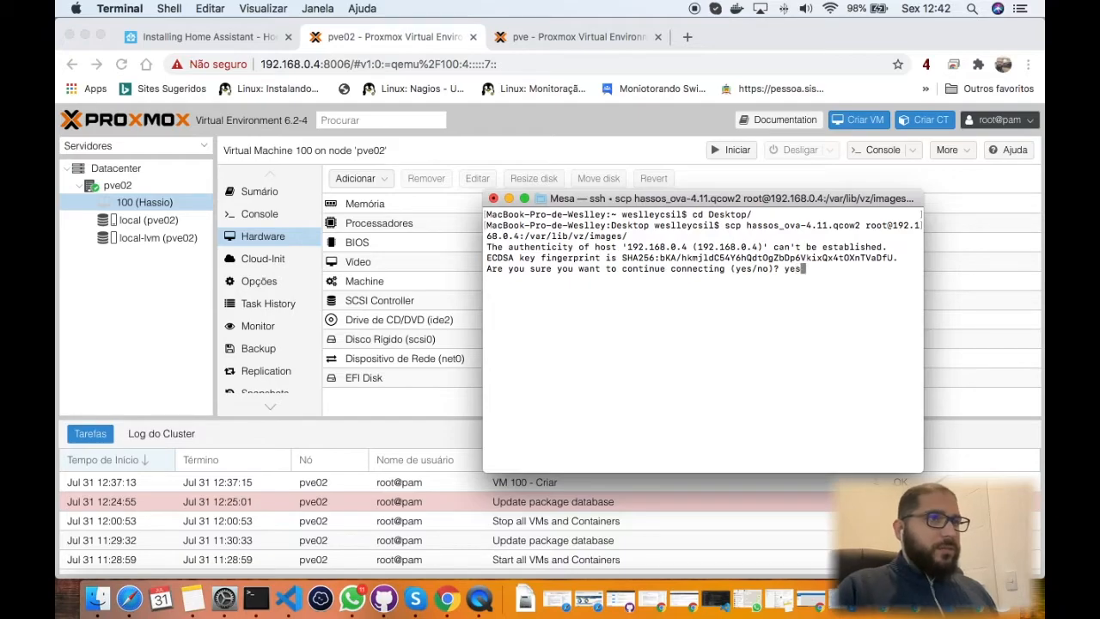
{"action": "key", "text": "Return"}
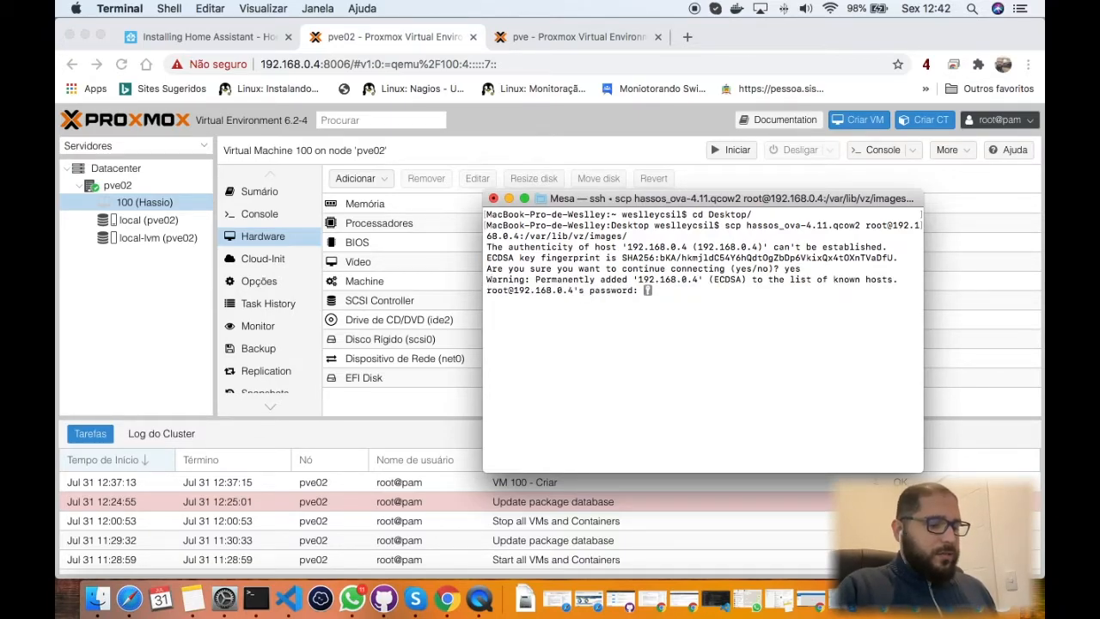
{"action": "key", "text": "Return"}
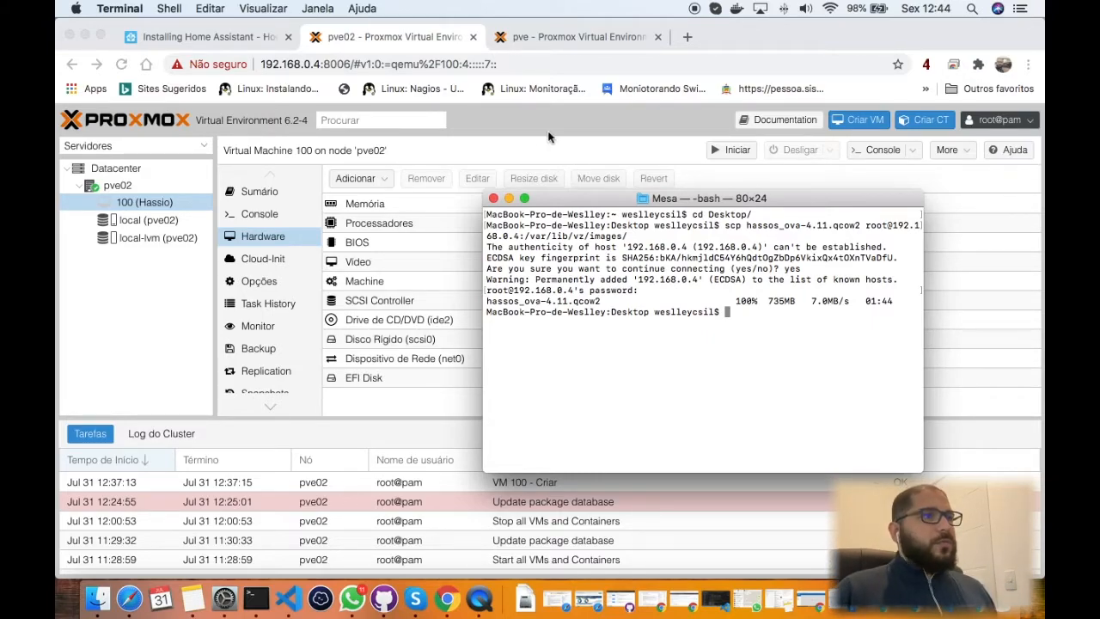
- Return to Proxmox in the browser and check the disk images stored in local-lvm on pve02
{"action": "left_click", "coordinate": [625, 126]}
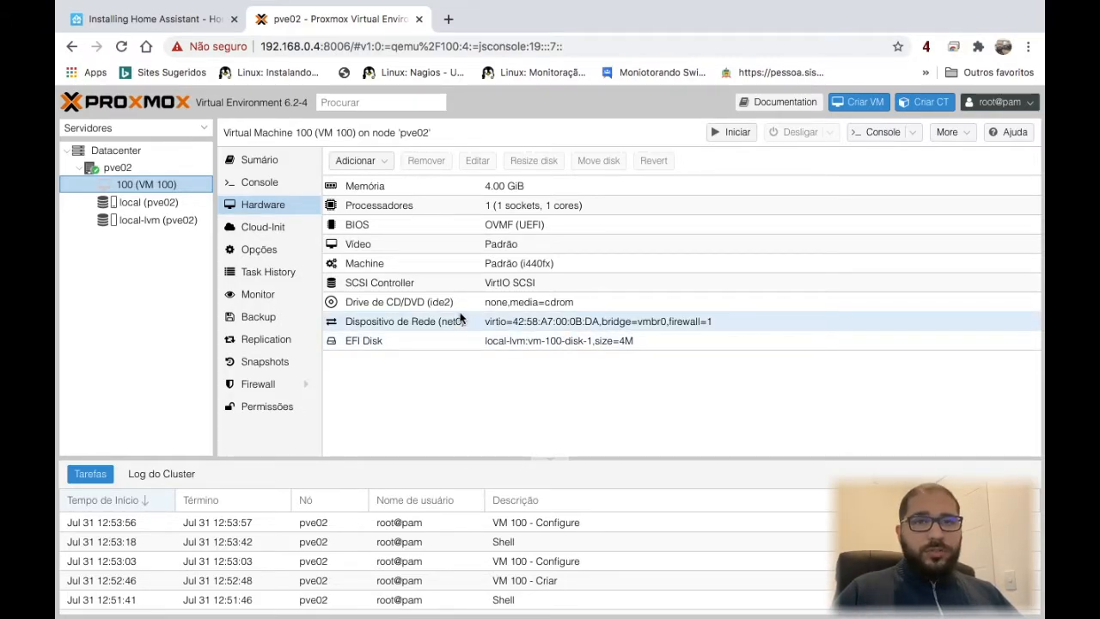
{"action": "left_click", "coordinate": [159, 220]}
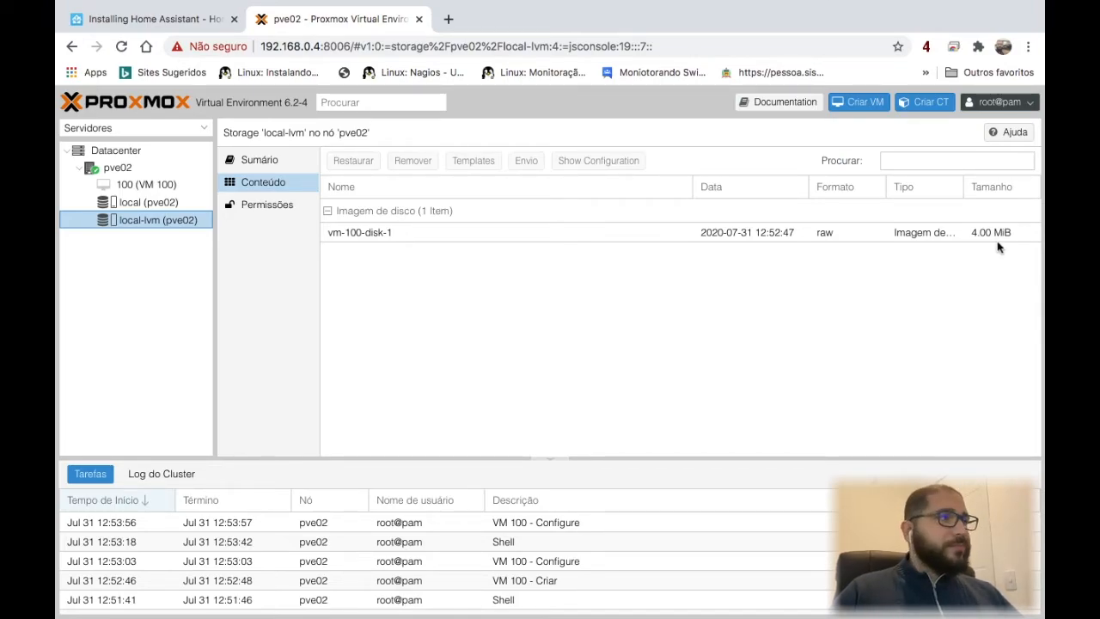
- Open the shell of node pve02 and change to the /var/lib/vz/images/ directory
{"action": "left_click", "coordinate": [119, 169]}
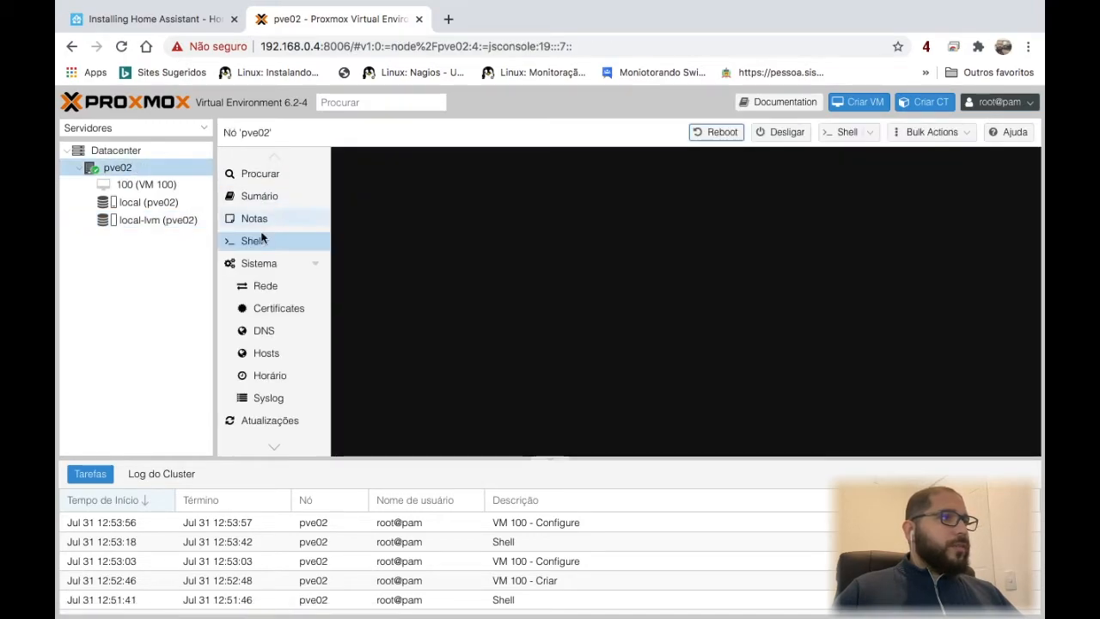
{"action": "left_click", "coordinate": [533, 344]}
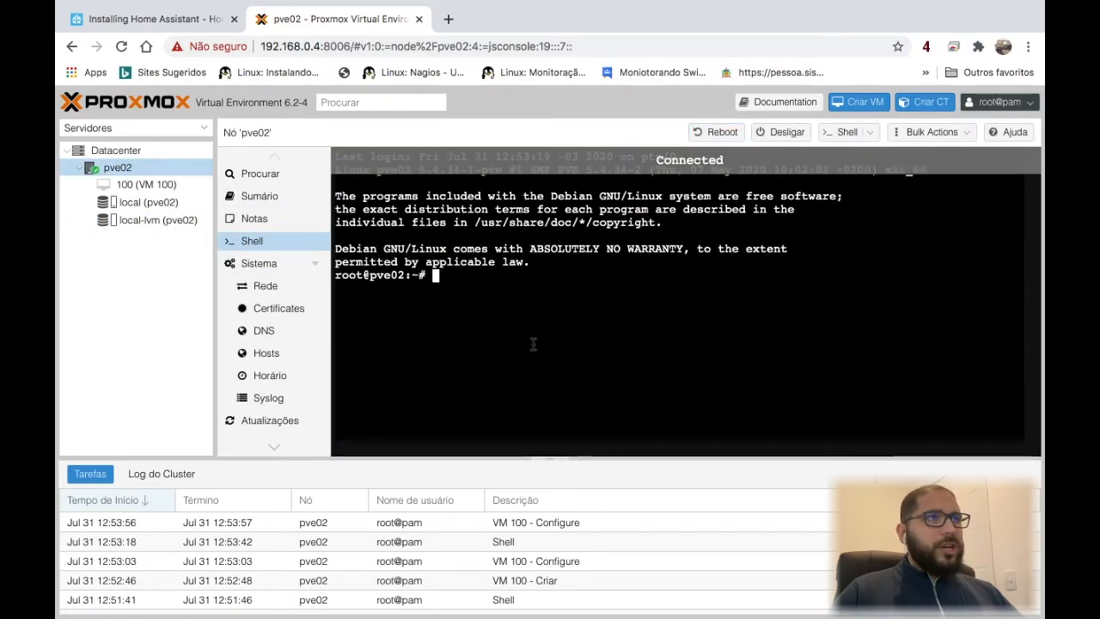
{"action": "type", "text": "cd "}
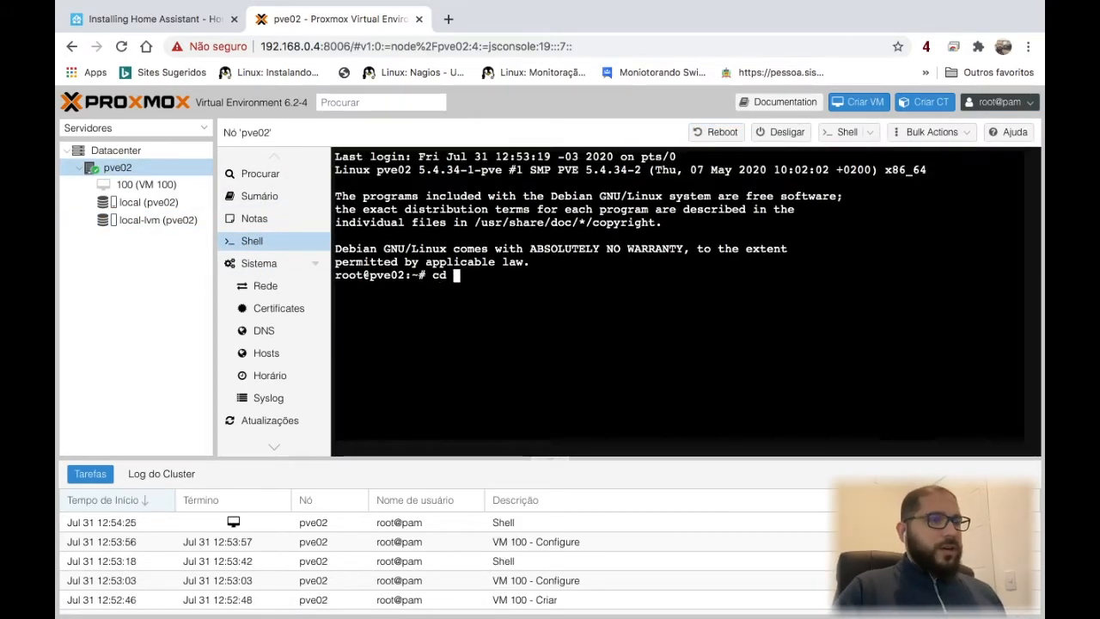
{"action": "type", "text": "/var/lib/"}
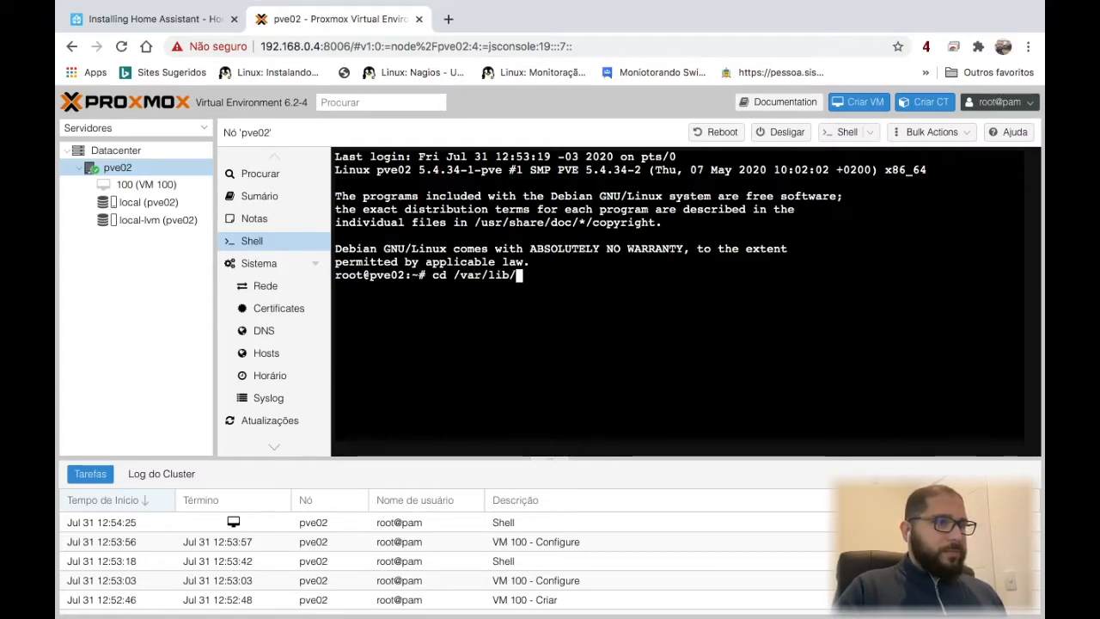
{"action": "type", "text": "vz/"}
{"action": "key", "text": "Tab"}
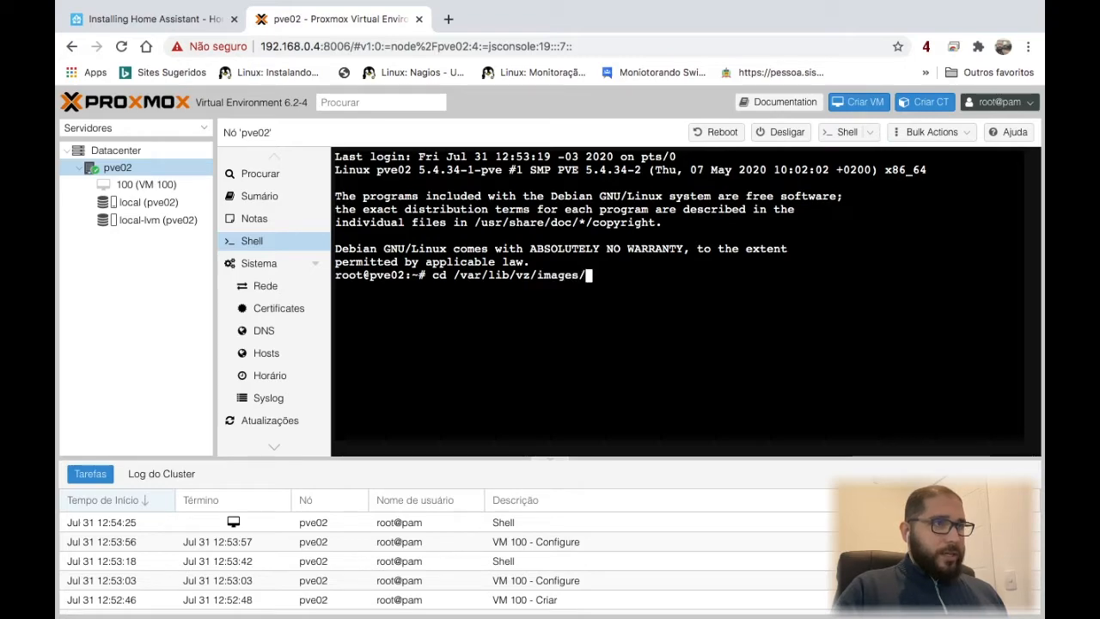
{"action": "key", "text": "Return"}
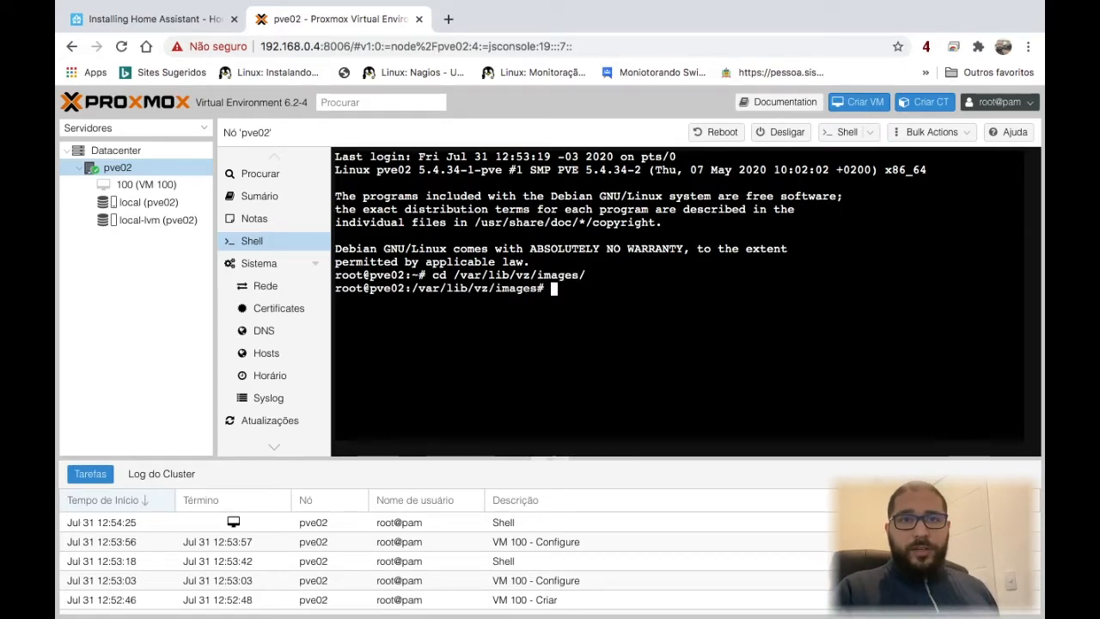
- Run qm importdisk to import hassos_ova-4.11.qcow2 into VM 100 on the local-lvm storage
{"action": "type", "text": "qm importdisk"}
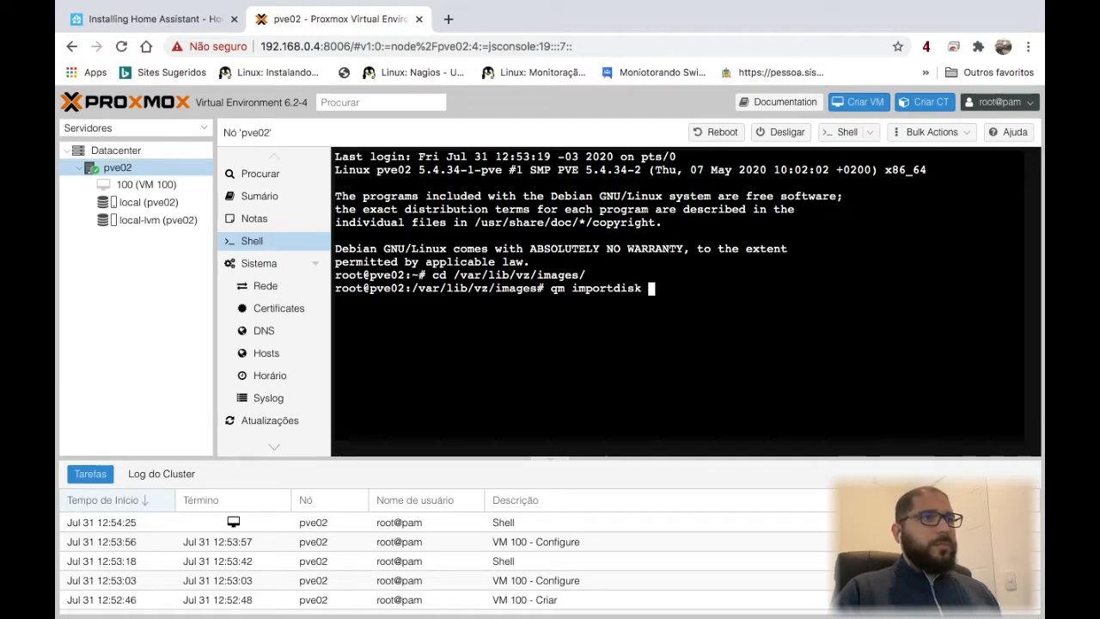
{"action": "type", "text": " 100 "}
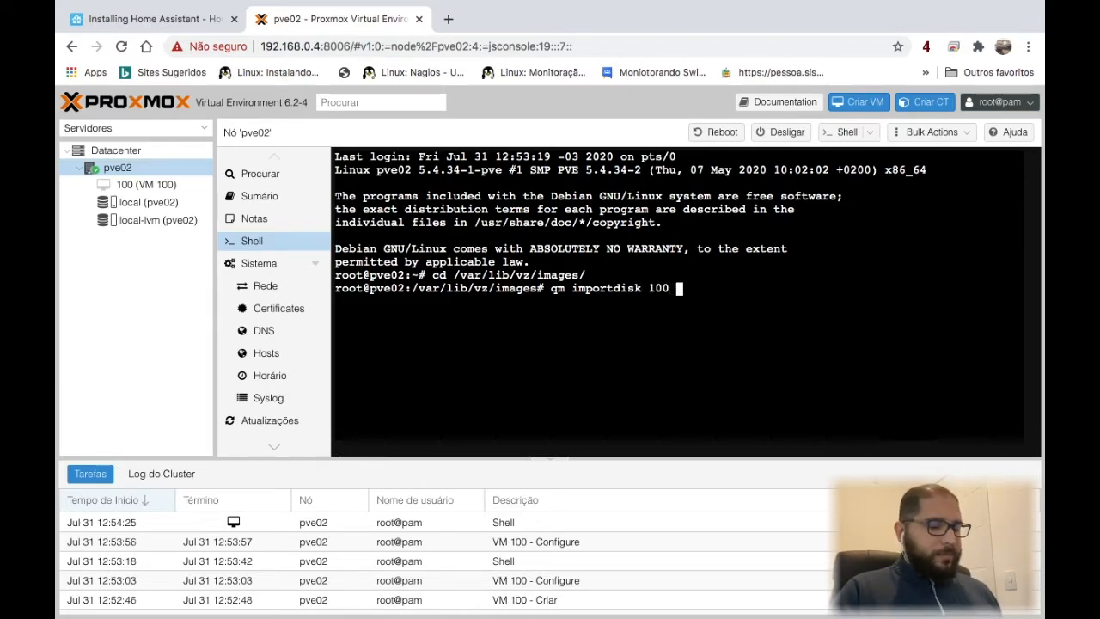
{"action": "type", "text": "has"}
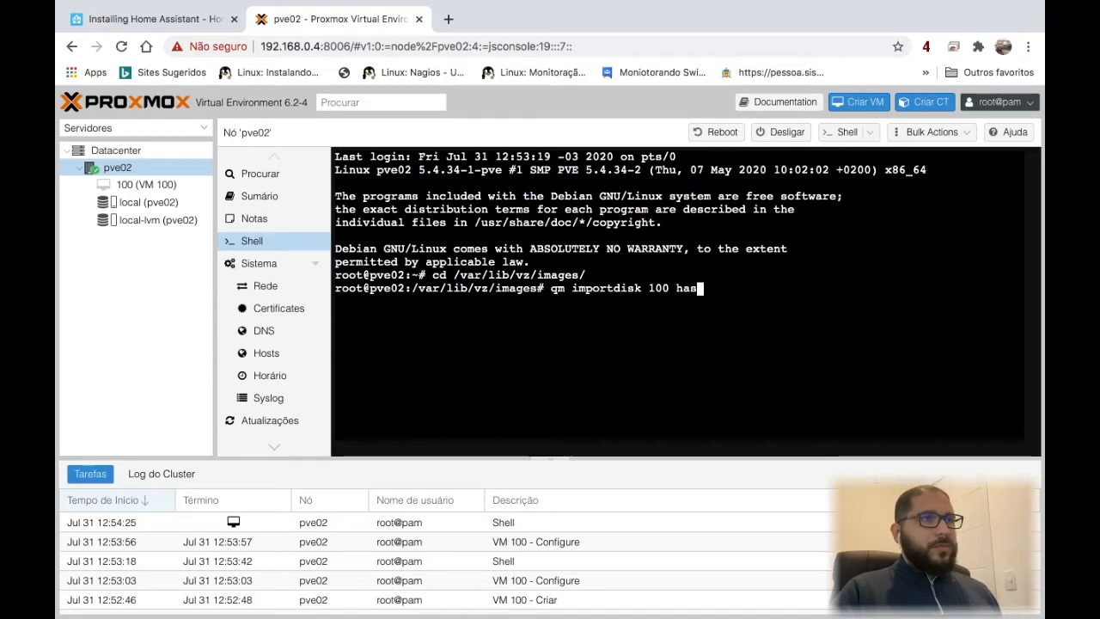
{"action": "key", "text": "Tab"}
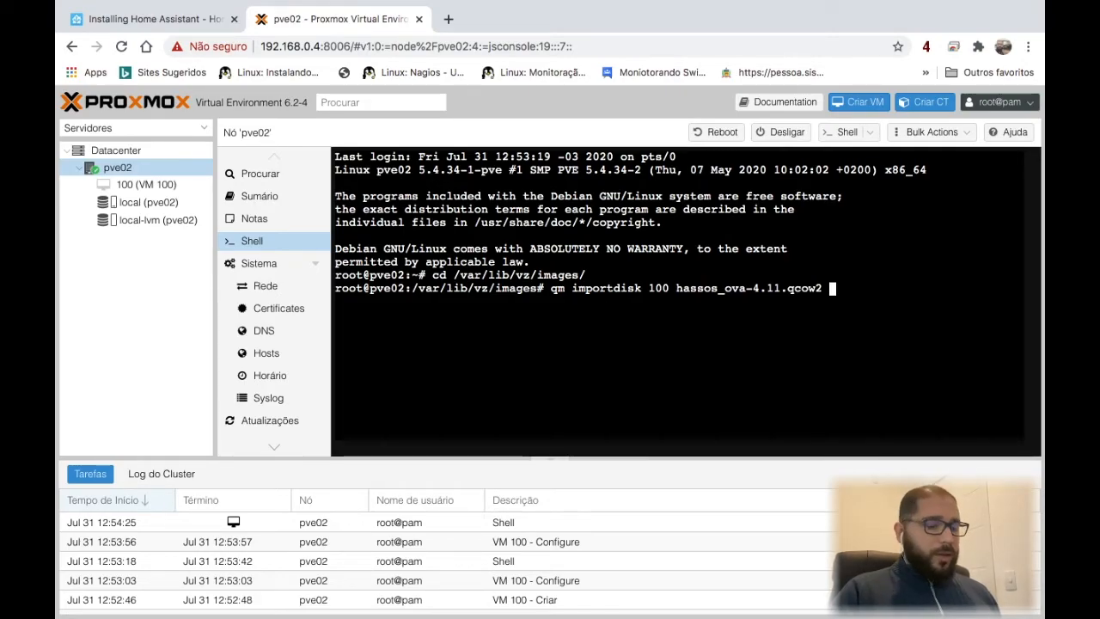
{"action": "type", "text": "local-lvm"}
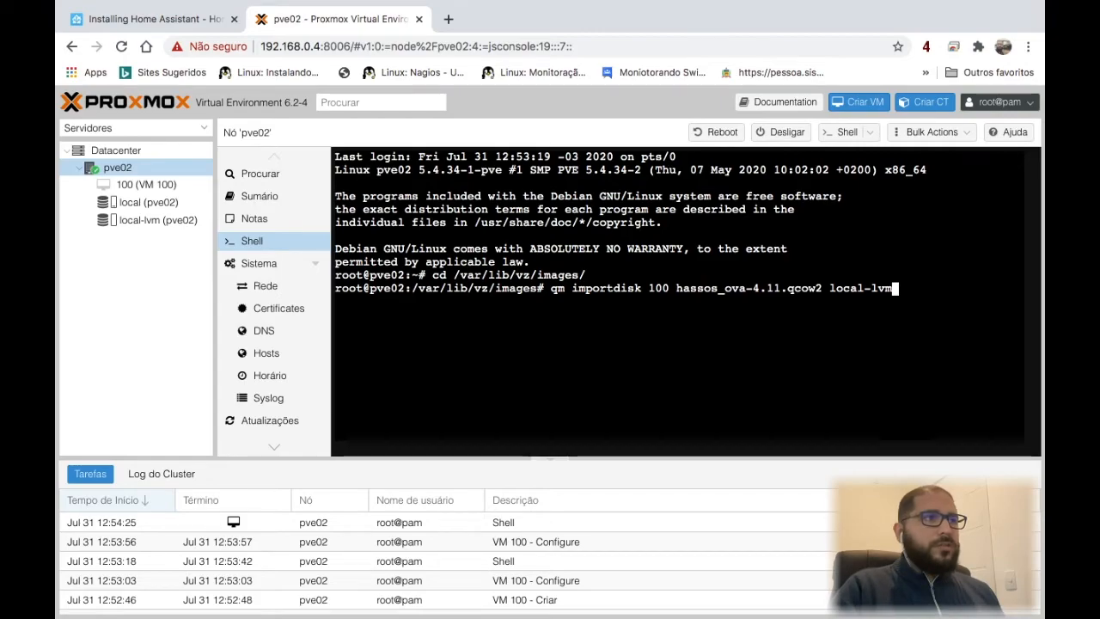
{"action": "key", "text": "Return"}
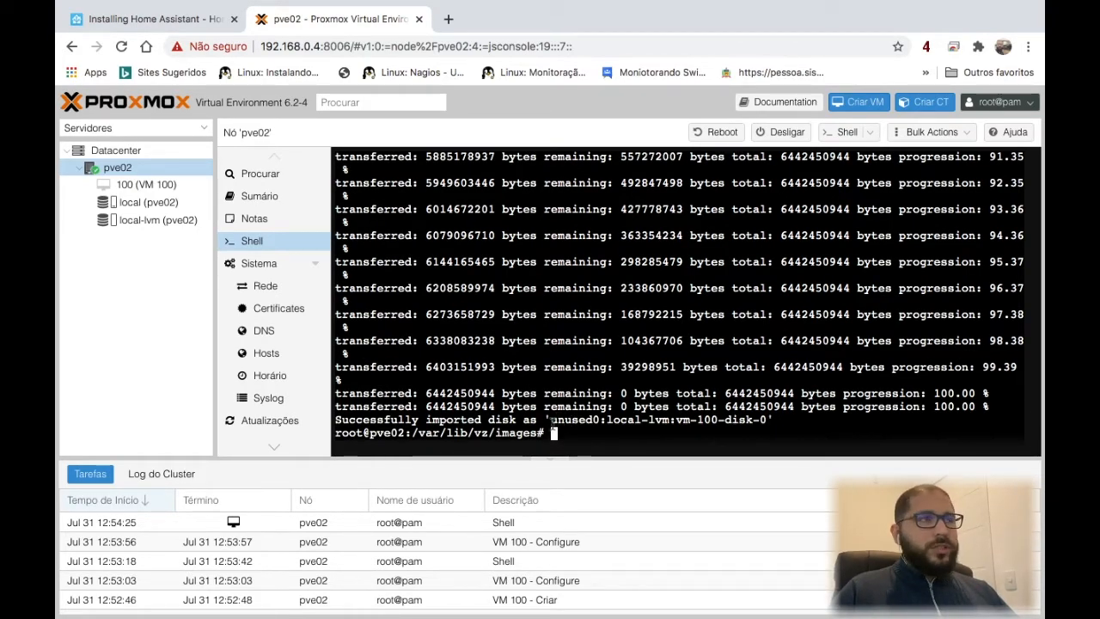
- Check the disk images in local-lvm and attach VM 100's unused disk vm-100-disk-0 as SCSI device 0 with default options
{"action": "left_click", "coordinate": [159, 222]}
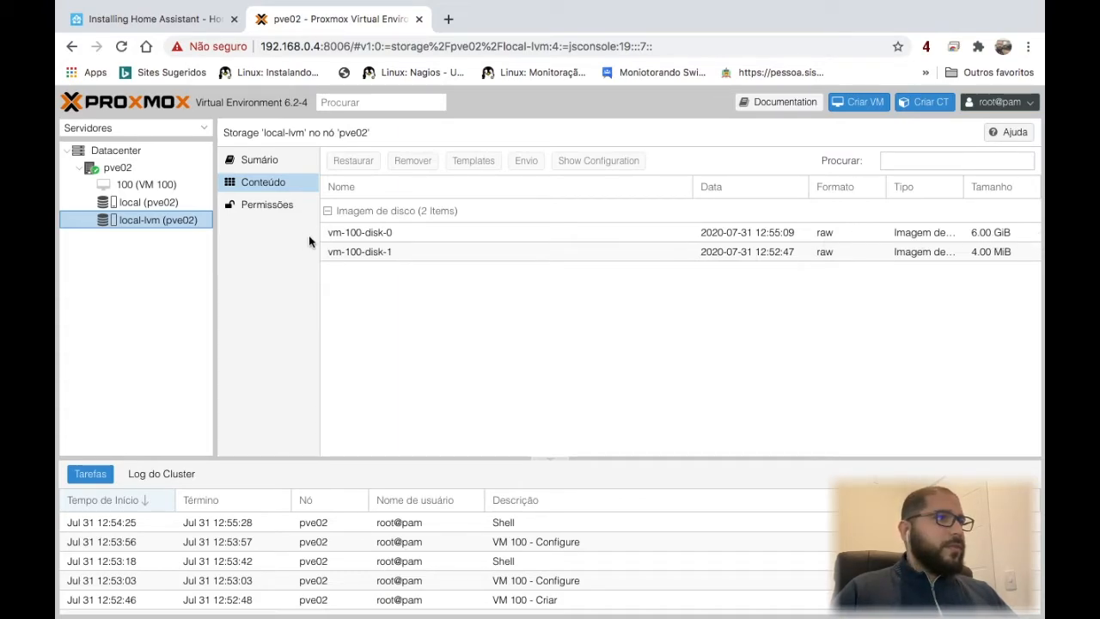
{"action": "left_click", "coordinate": [177, 187]}
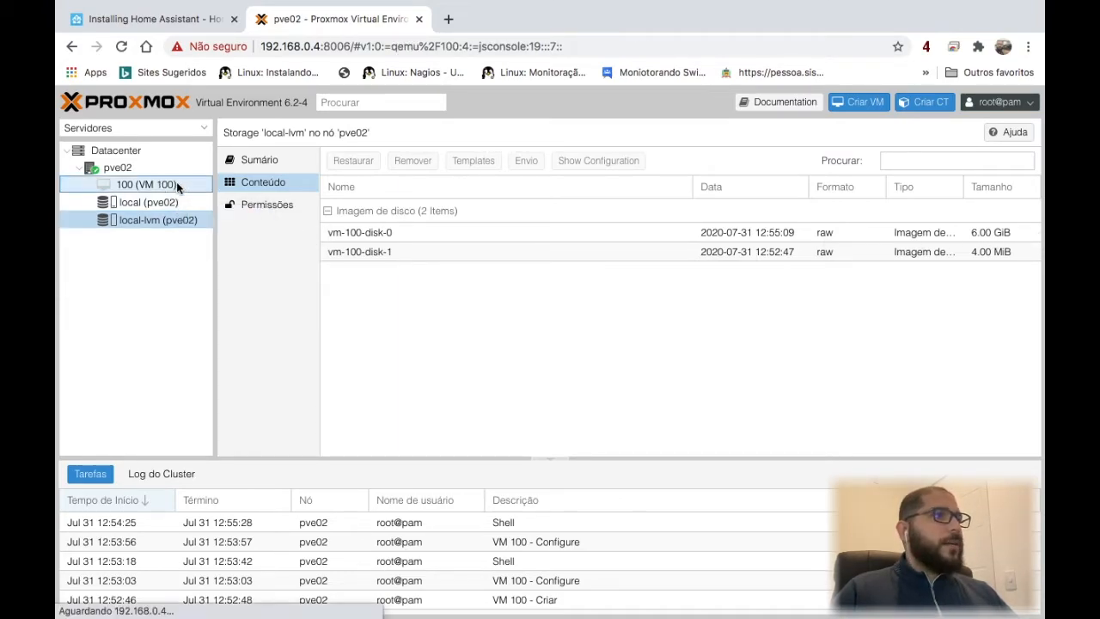
{"action": "left_click", "coordinate": [354, 362]}
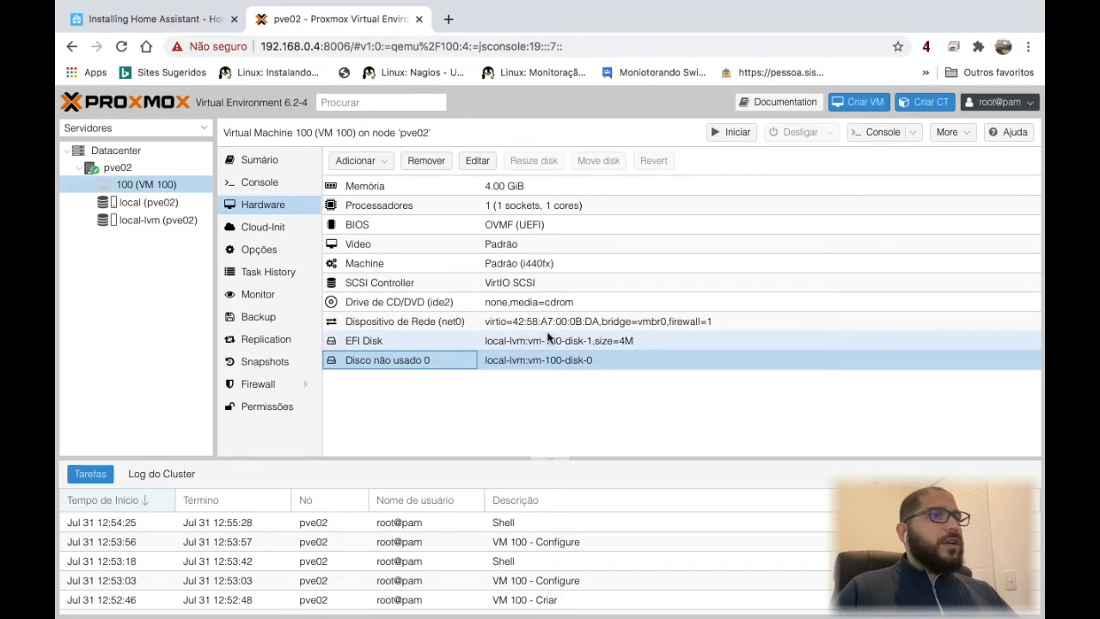
{"action": "left_click", "coordinate": [477, 161]}
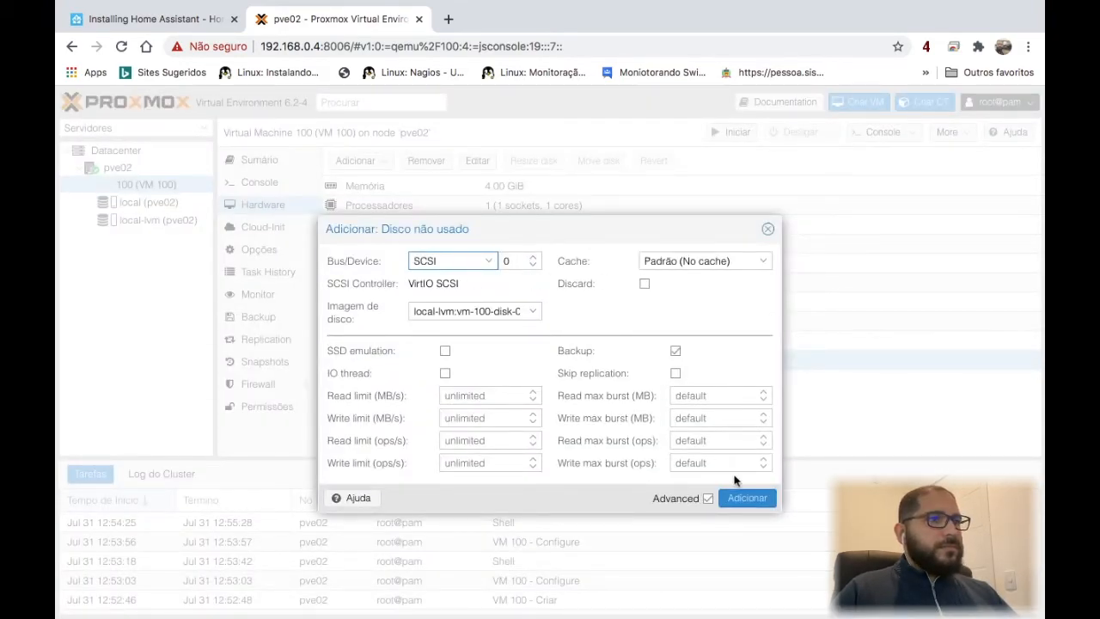
{"action": "left_click", "coordinate": [744, 498]}
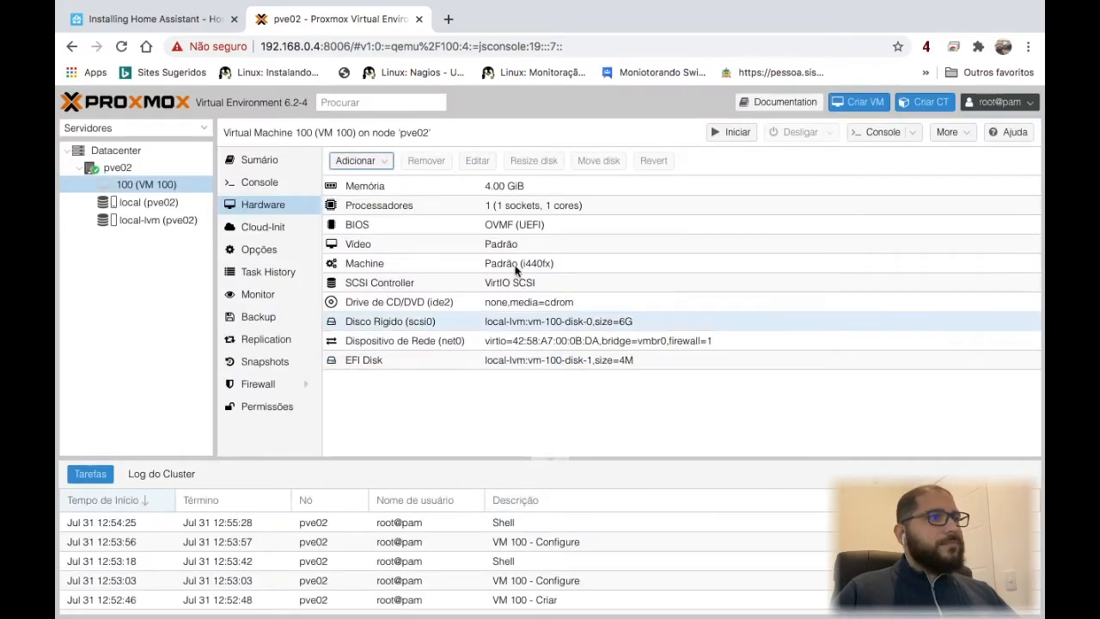
- Enlarge VM 100's scsi0 hard disk by a size increment of 24 GiB
{"action": "left_click", "coordinate": [396, 323]}
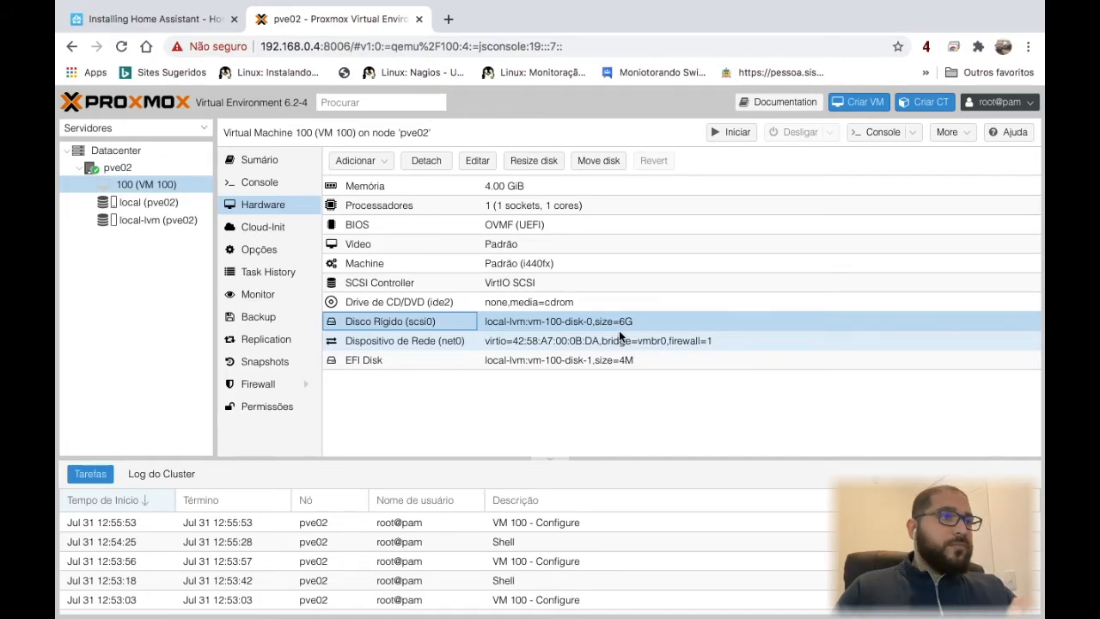
{"action": "left_click", "coordinate": [530, 164]}
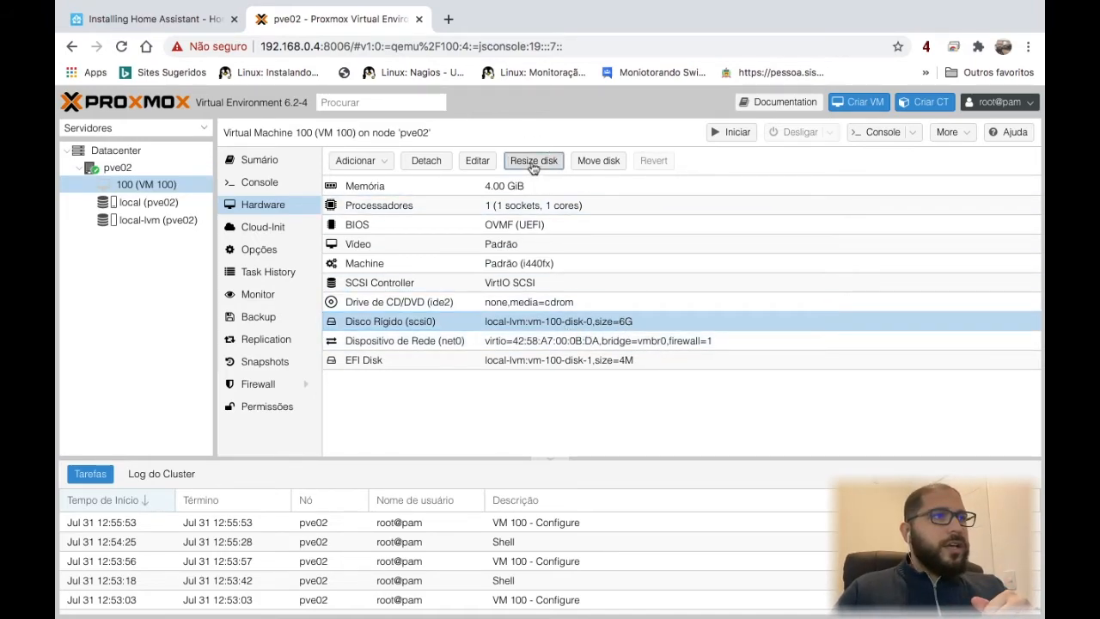
{"action": "left_click", "coordinate": [603, 361]}
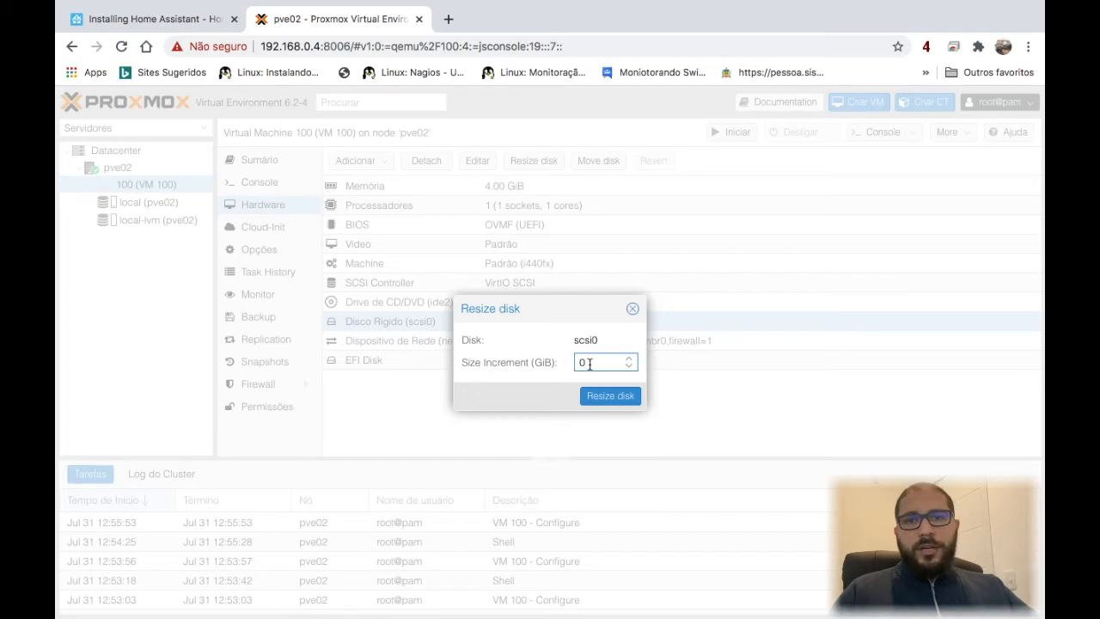
{"action": "type", "text": "24"}
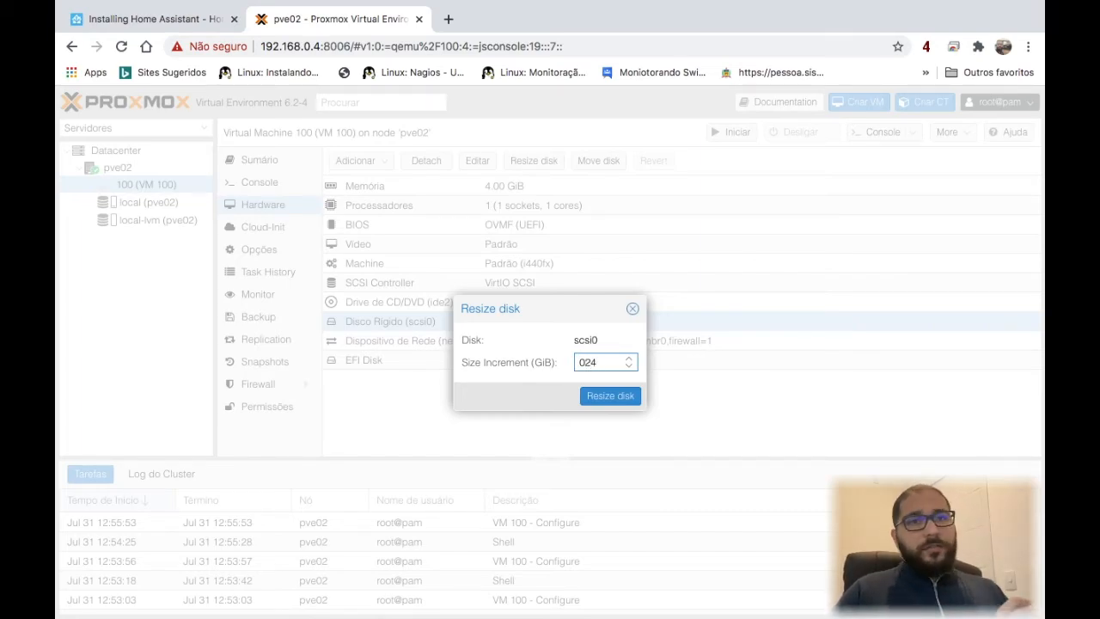
{"action": "key", "text": "BackSpace"}
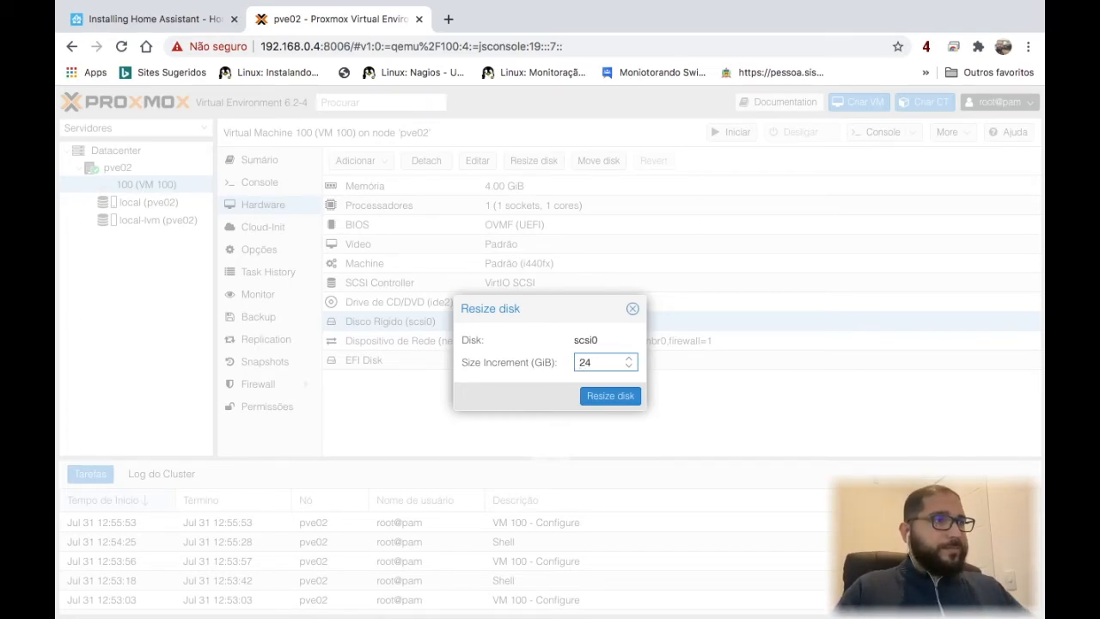
{"action": "left_click", "coordinate": [600, 396]}
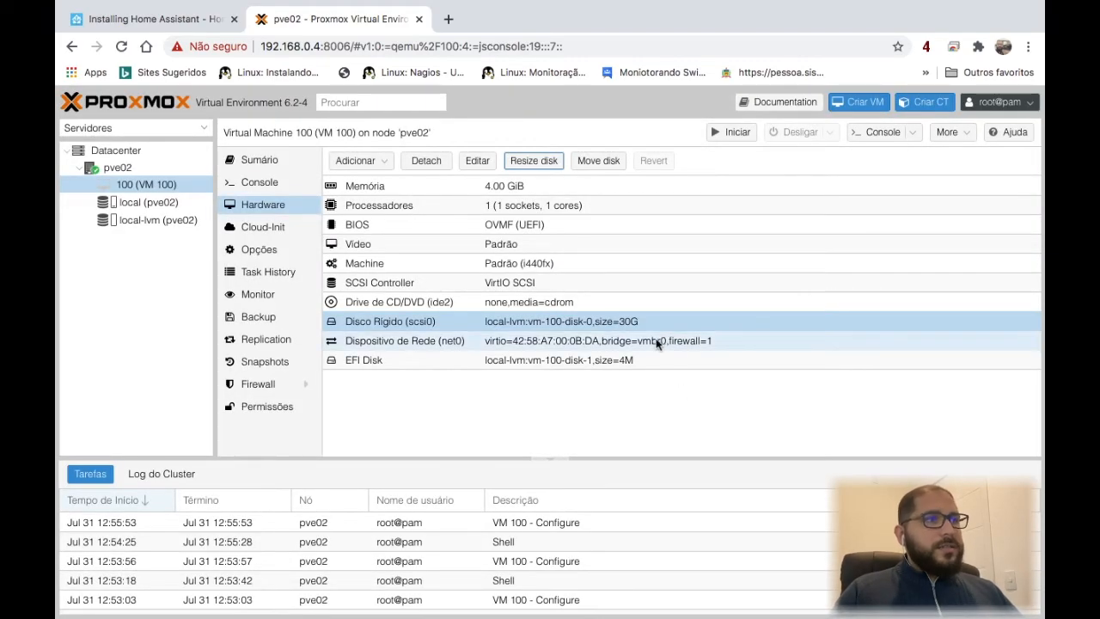